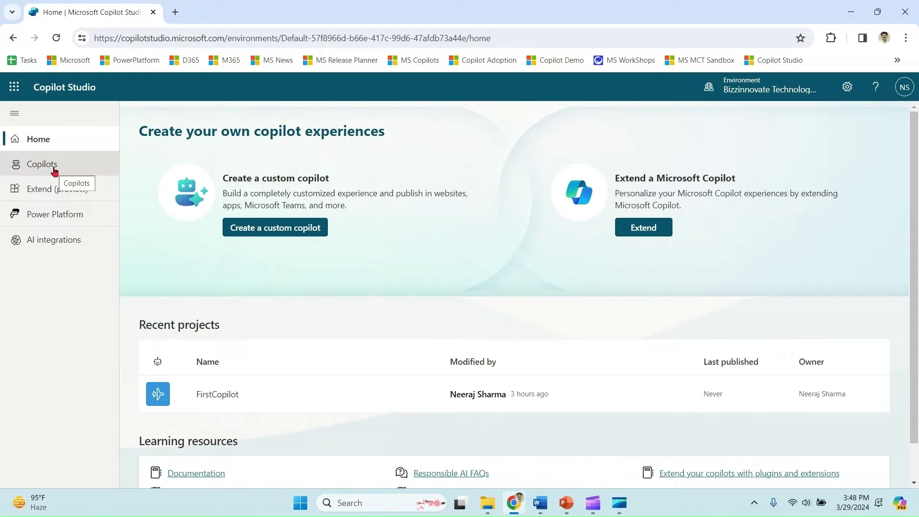
Step: Create copilot 'CopilotWithoutGenAI' with no website knowledge and open its Topics page
click(54, 172)
click(162, 134)
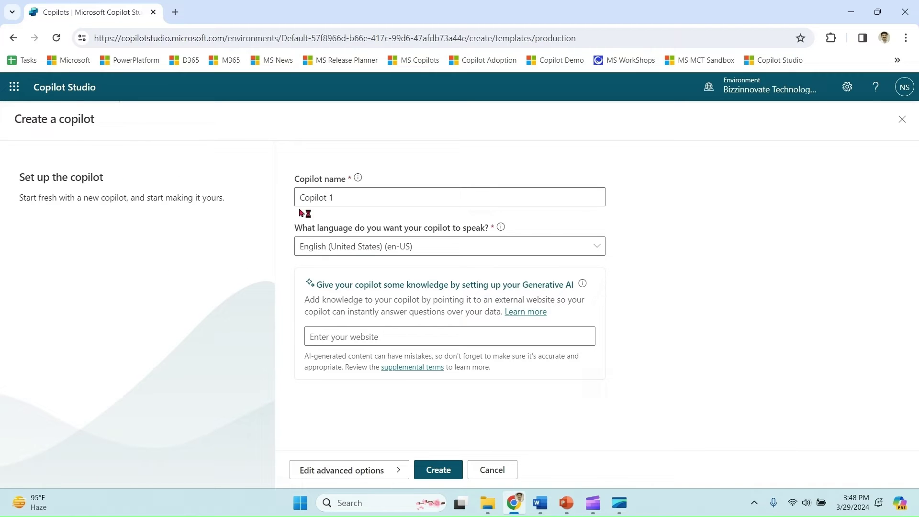
click(362, 197)
key(BackSpace)
key(BackSpace)
text(WithWebsite)
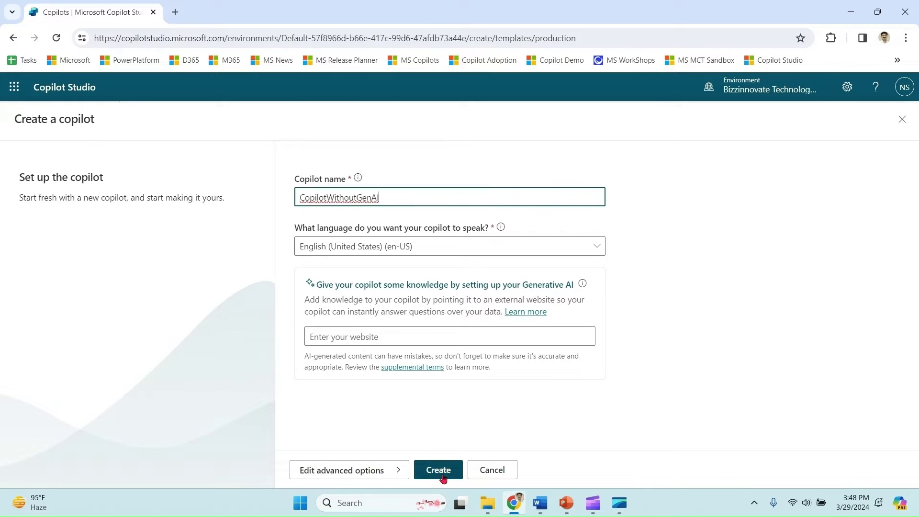
click(441, 474)
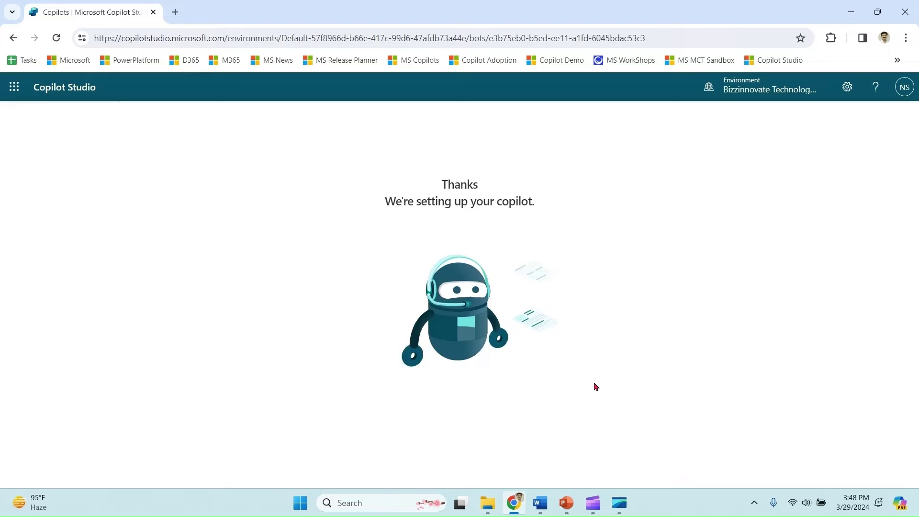
click(52, 200)
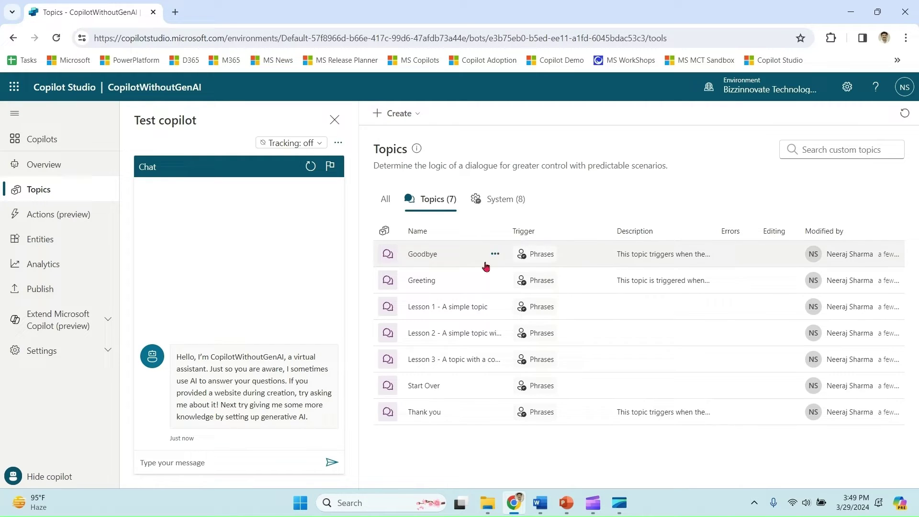
Step: In Lesson 1, turn topic tracking on and ask the test copilot 'when you are open'
click(471, 311)
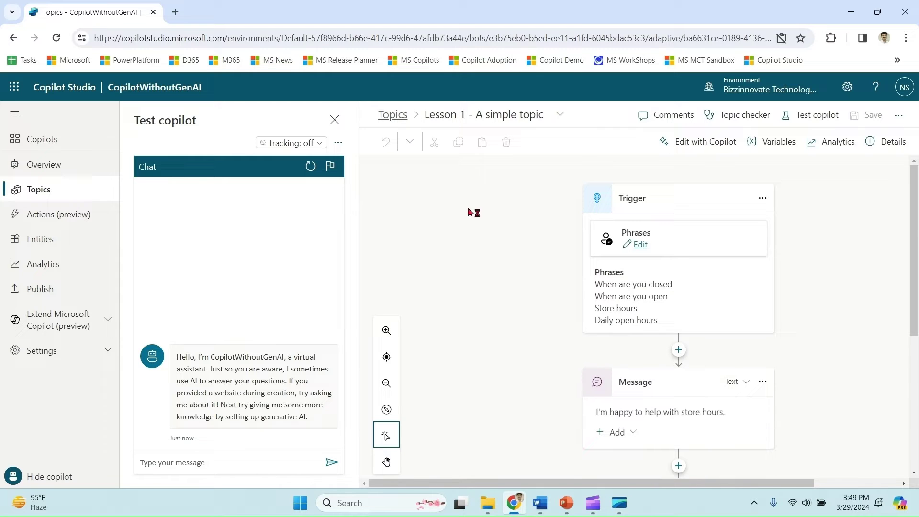
scroll(913, 245, down, 1)
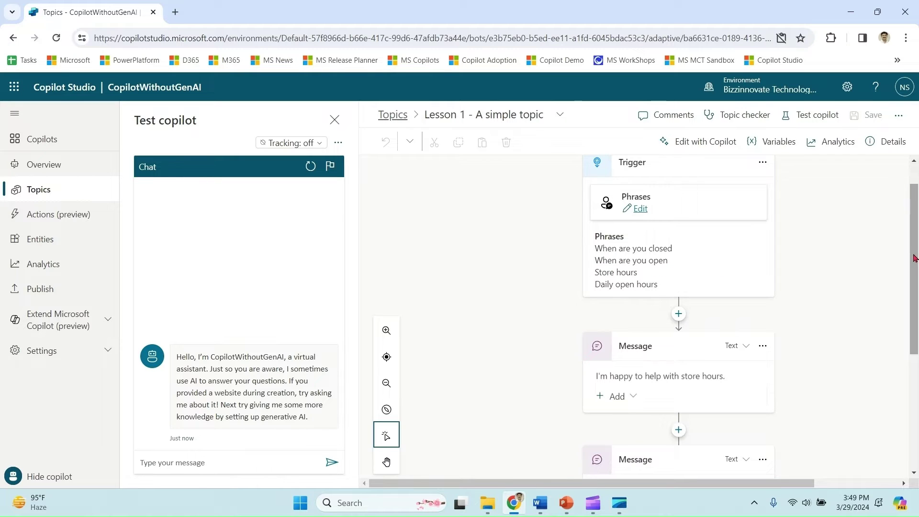
drag(915, 259, 916, 409)
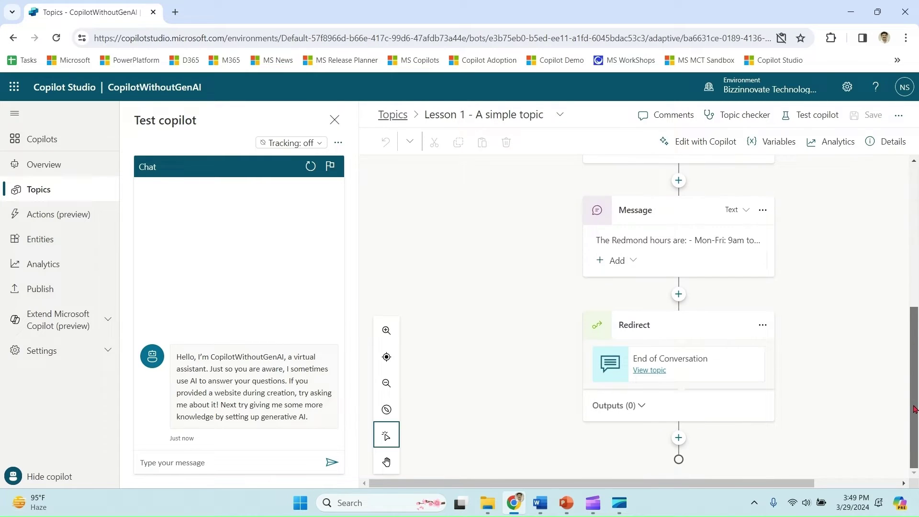
click(241, 464)
click(310, 143)
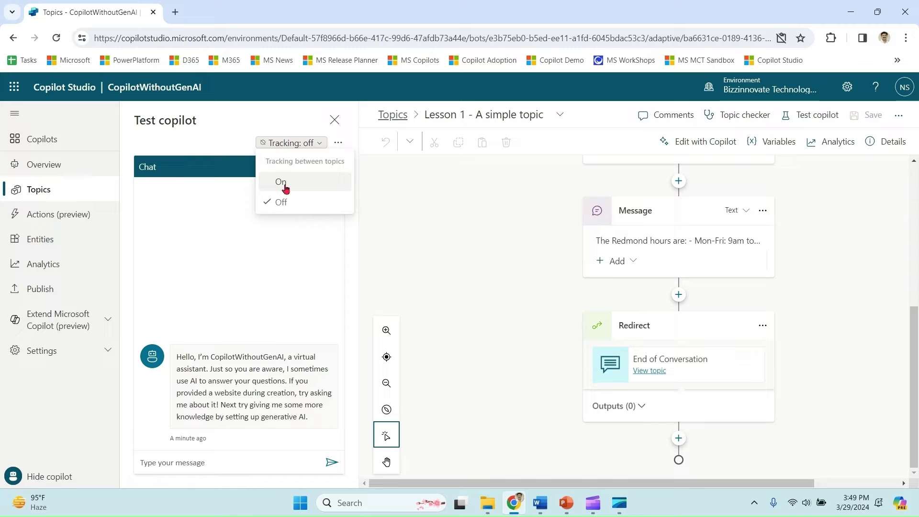
click(286, 188)
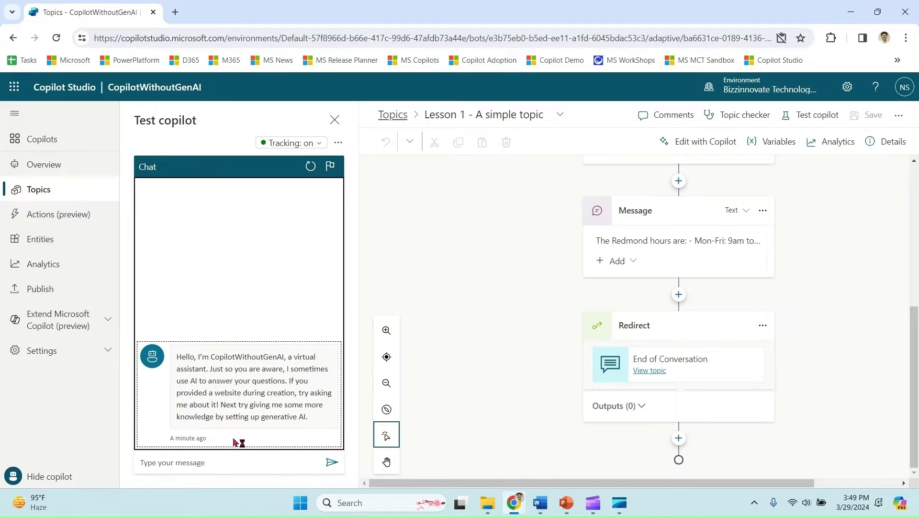
text(when you are open)
key(Return)
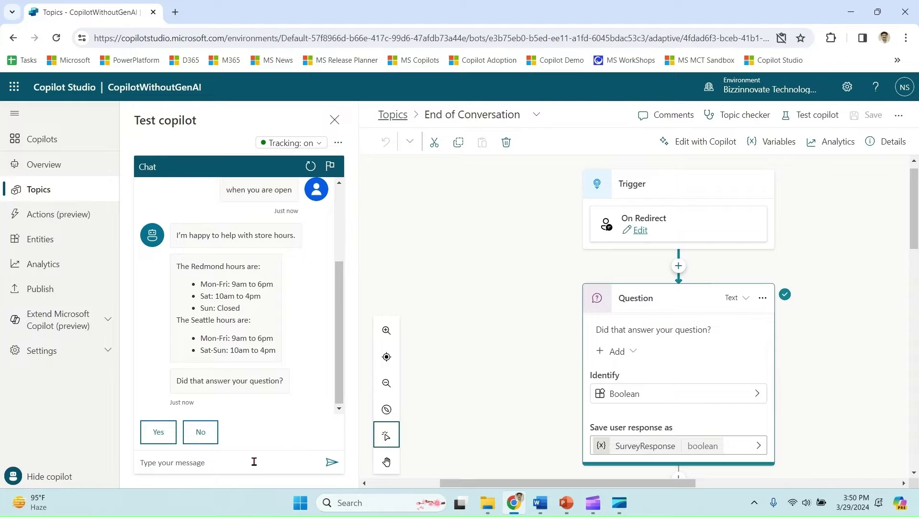
Step: In a restarted test chat, ask 'what is price of Dynamics 365 sales training' three times
click(232, 463)
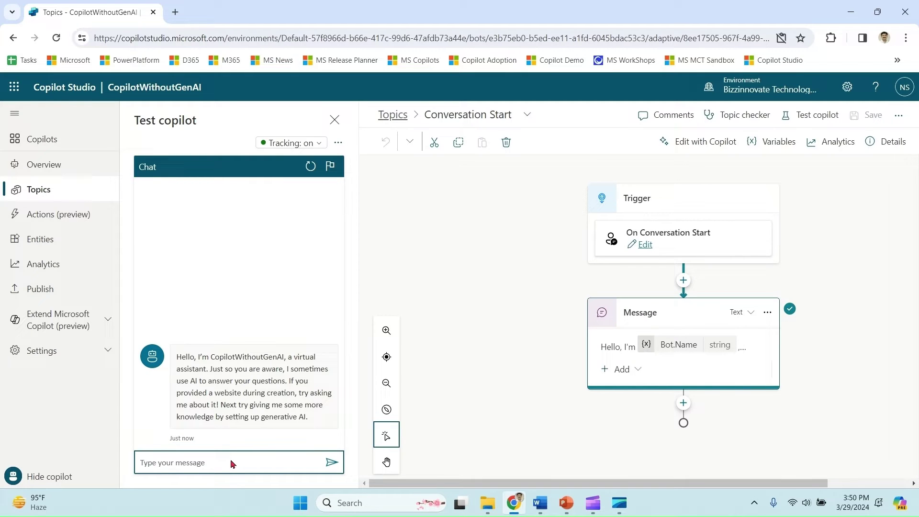
text(what is price of Dynamics 365 sales training)
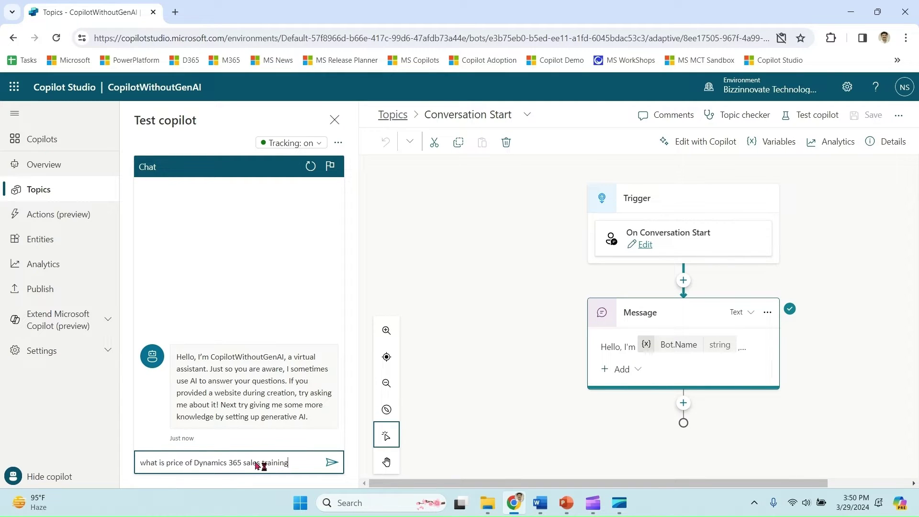
click(331, 463)
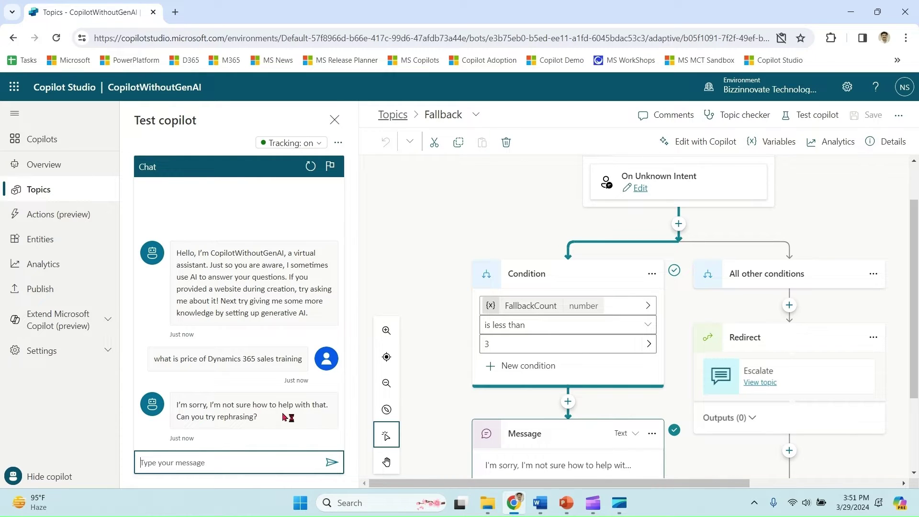
drag(915, 293, 915, 314)
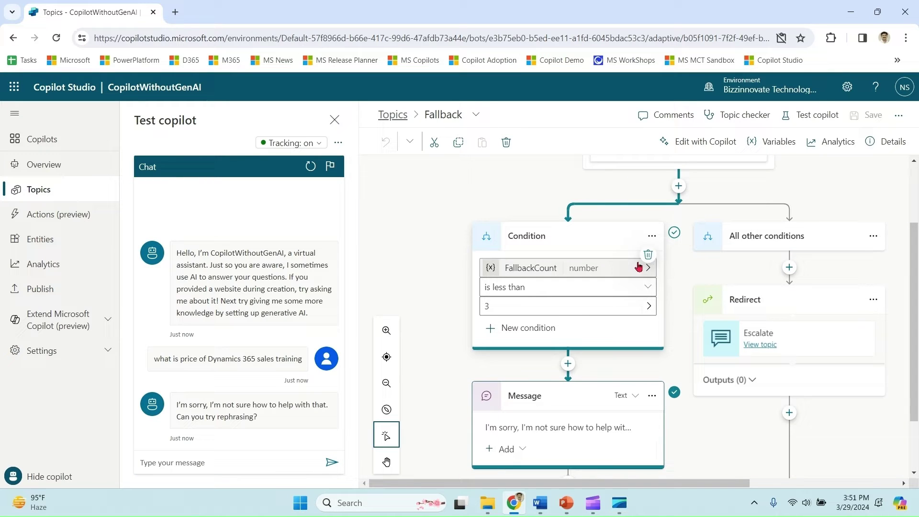
mouse_move(568, 287)
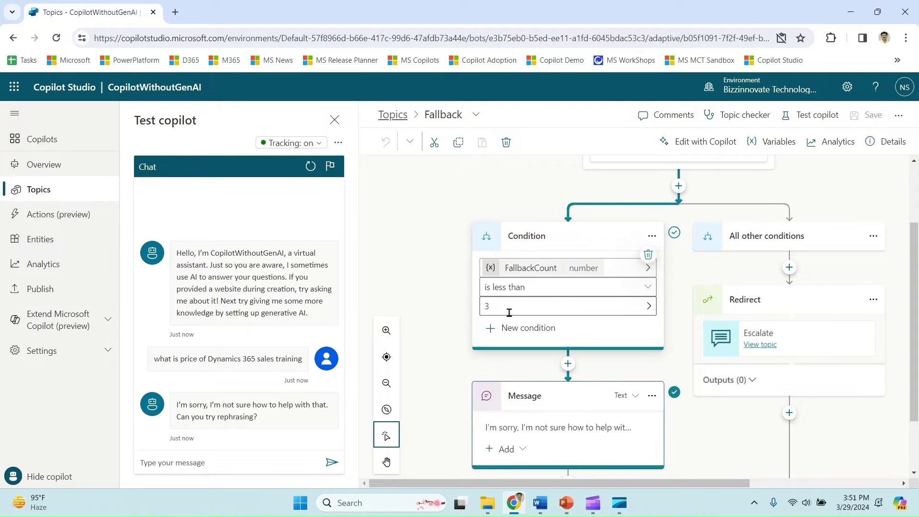
click(230, 464)
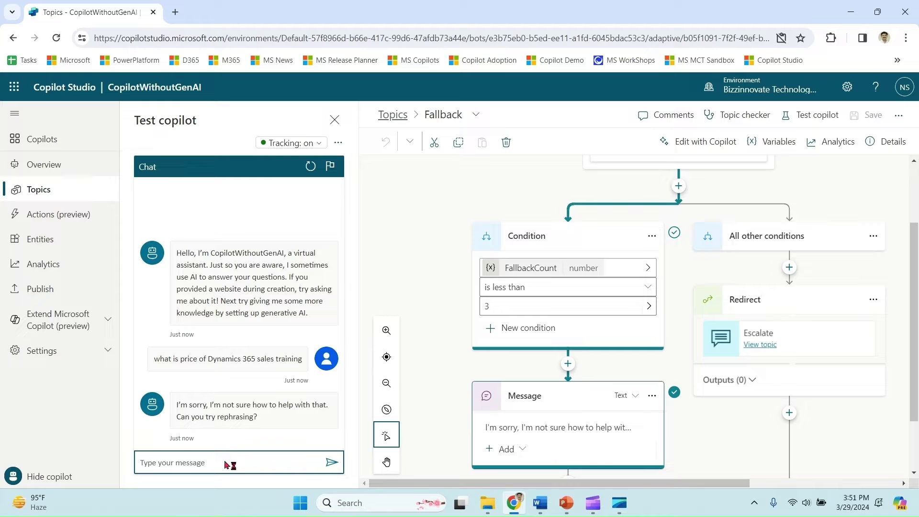
key(Up)
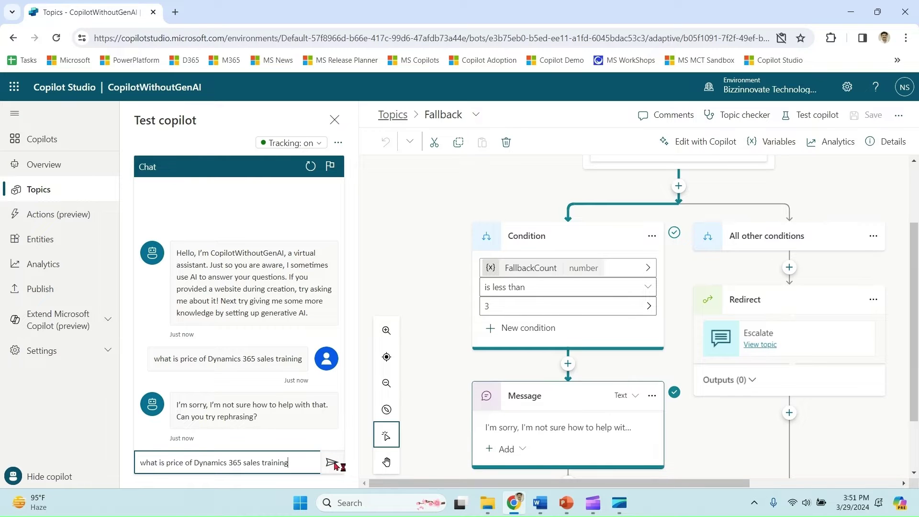
click(332, 462)
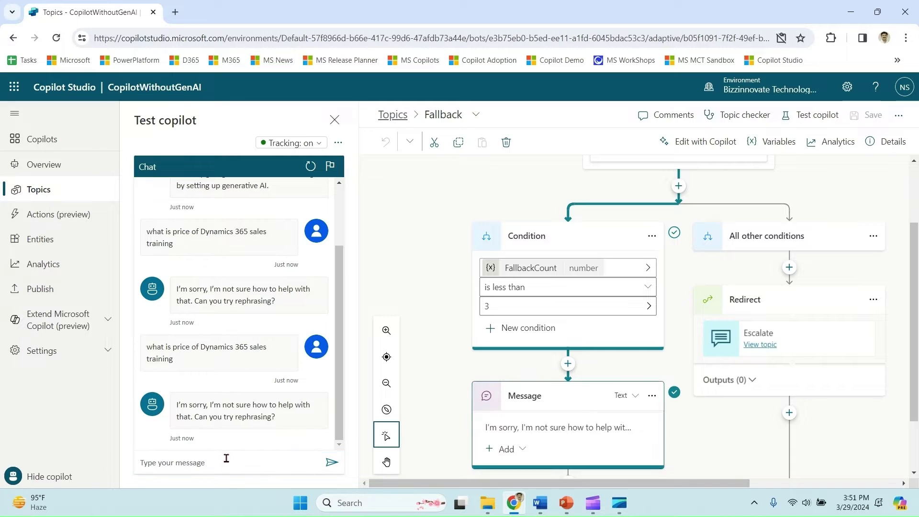
text(what is price of Dynamics 365 sales training)
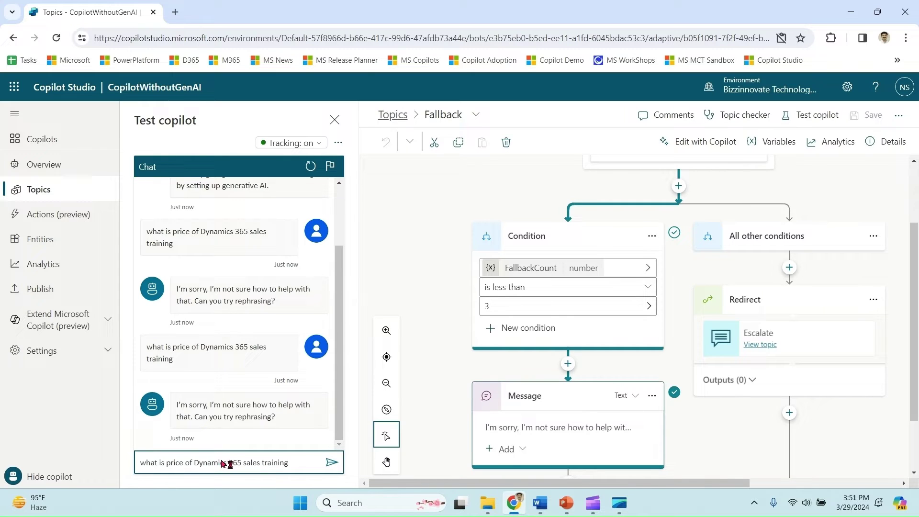
click(331, 464)
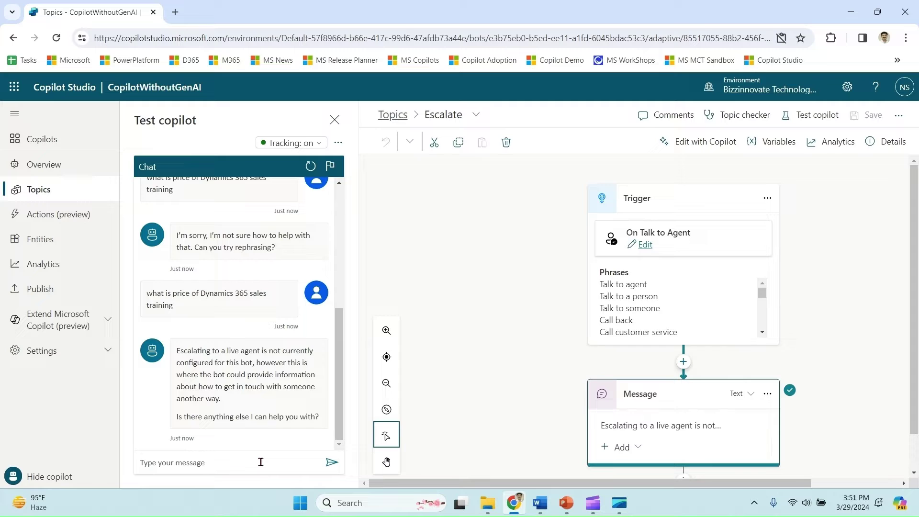
Step: Focus the test chat message box after the escalation reply
click(261, 464)
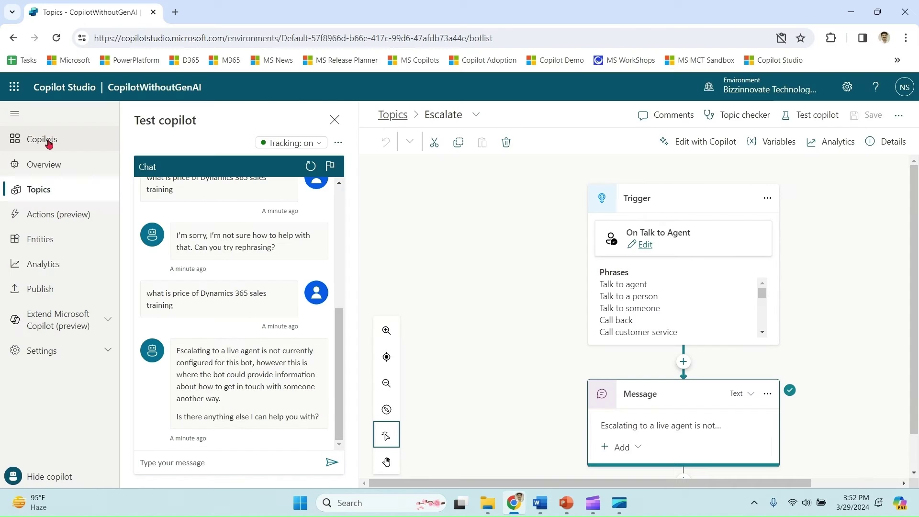
Step: From Copilots, start a new copilot, check its website knowledge field, then cancel
click(48, 141)
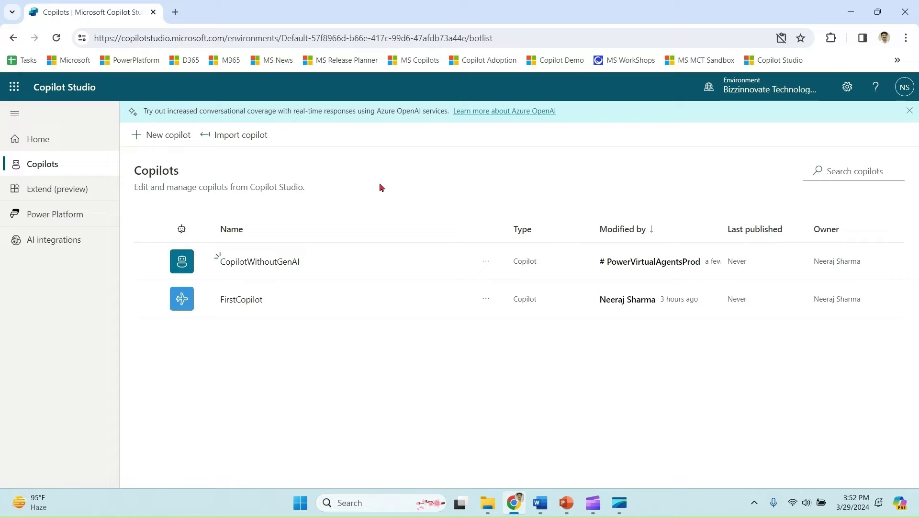
click(167, 139)
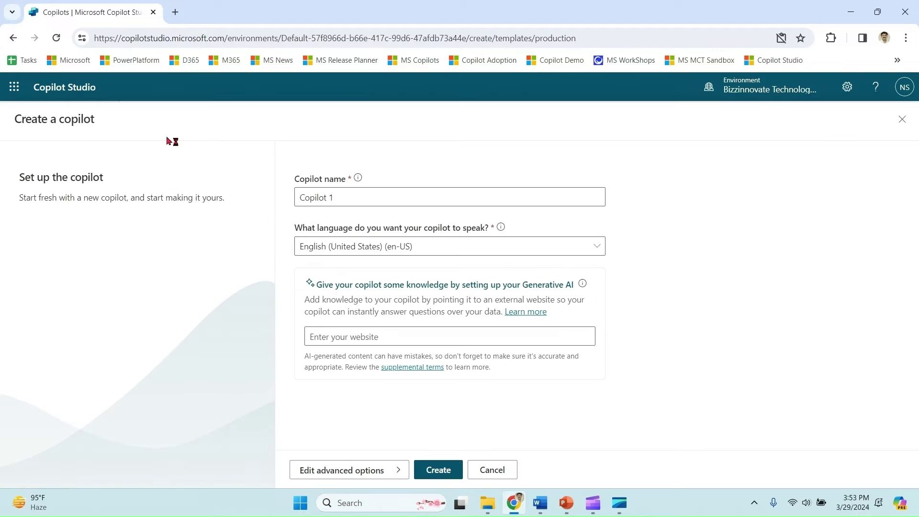
click(409, 334)
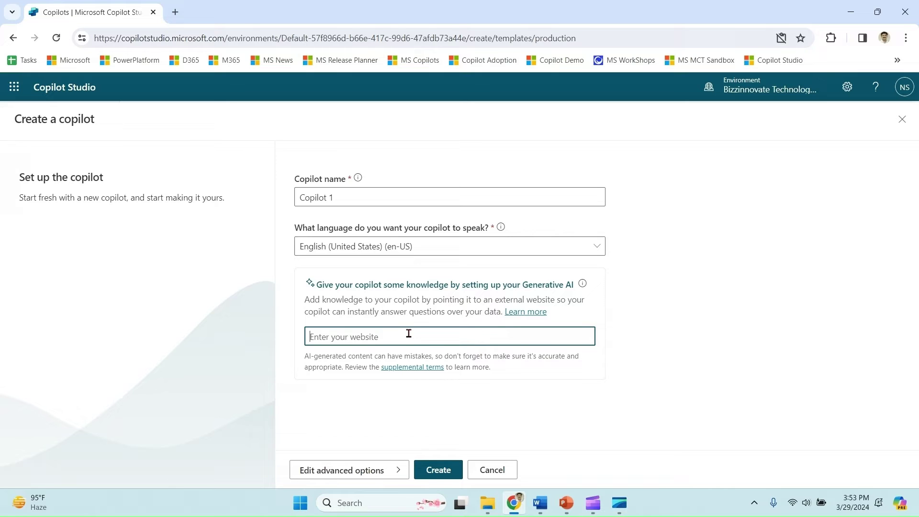
click(495, 471)
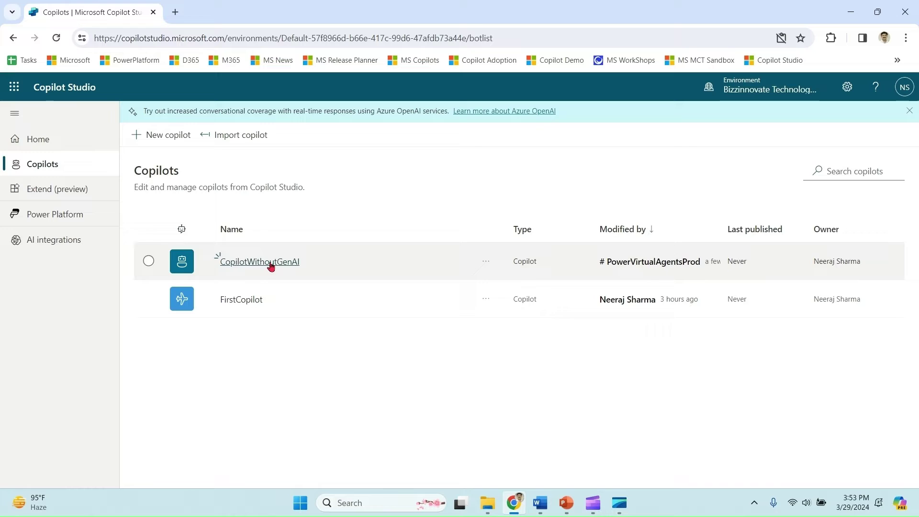
Step: Review CopilotWithoutGenAI's Generative AI settings for website sources, then return to Copilots
click(271, 267)
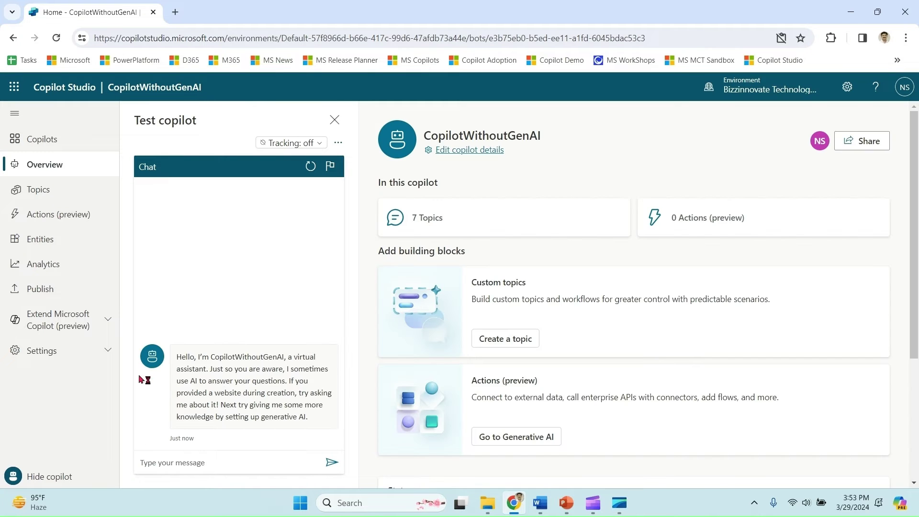
click(101, 352)
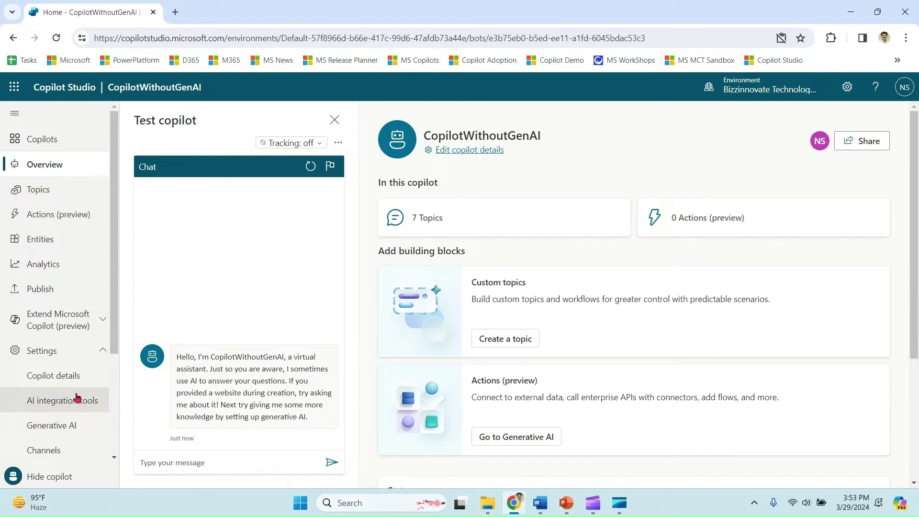
click(66, 427)
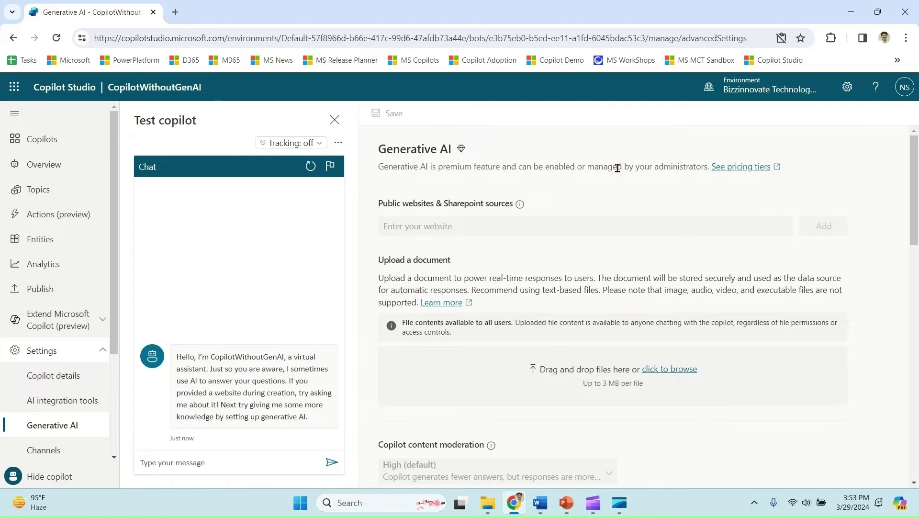
click(45, 140)
click(173, 141)
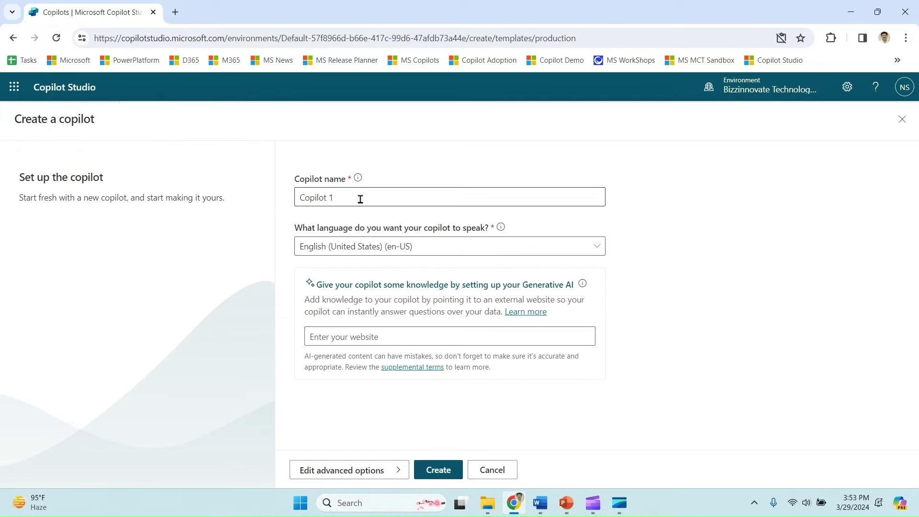
triple_click(360, 199)
text(Copilotwi)
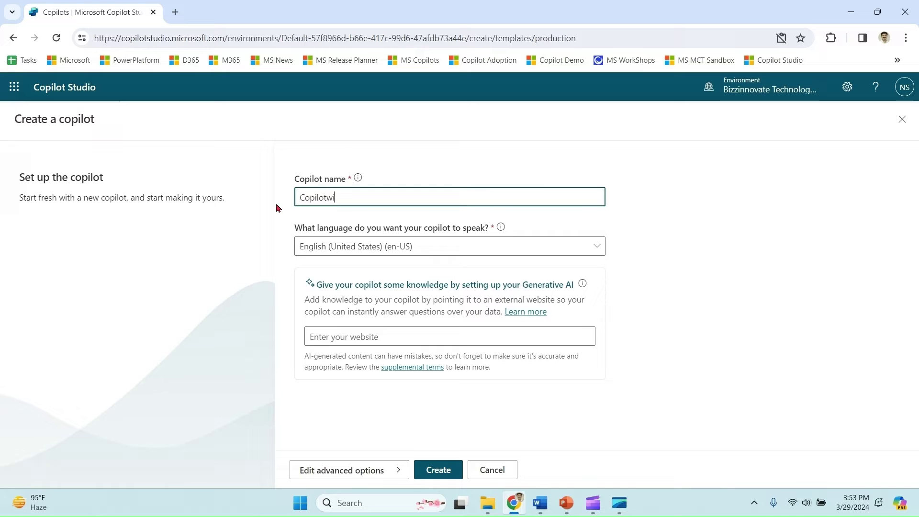
text(thGA)
click(380, 337)
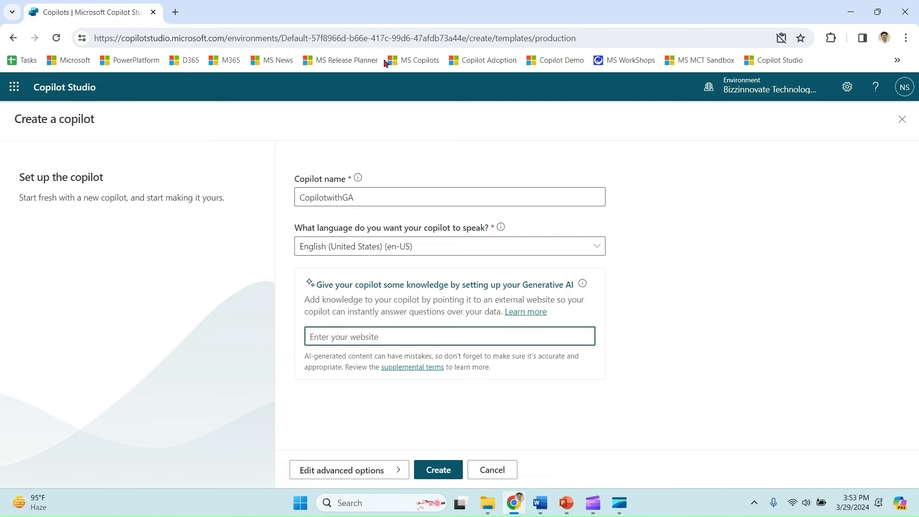
click(175, 12)
text(biz)
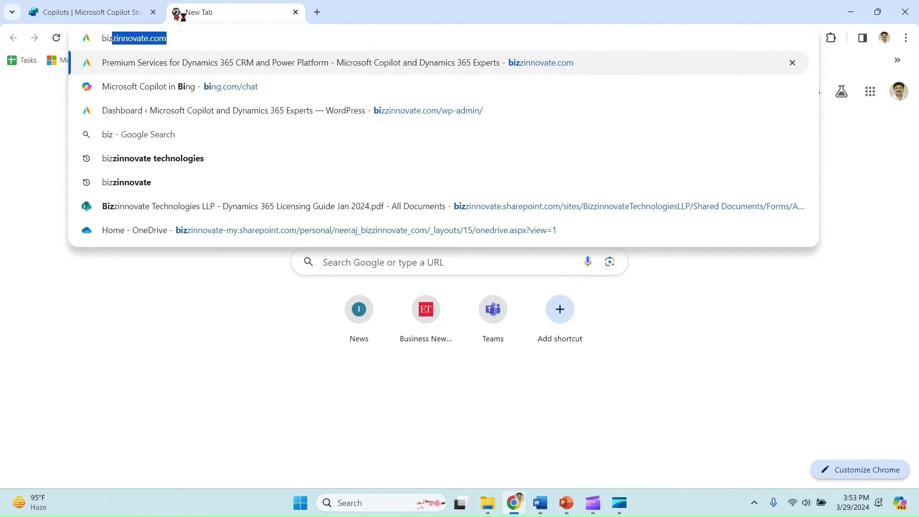
key(Return)
click(238, 37)
key(ctrl+Page_Up)
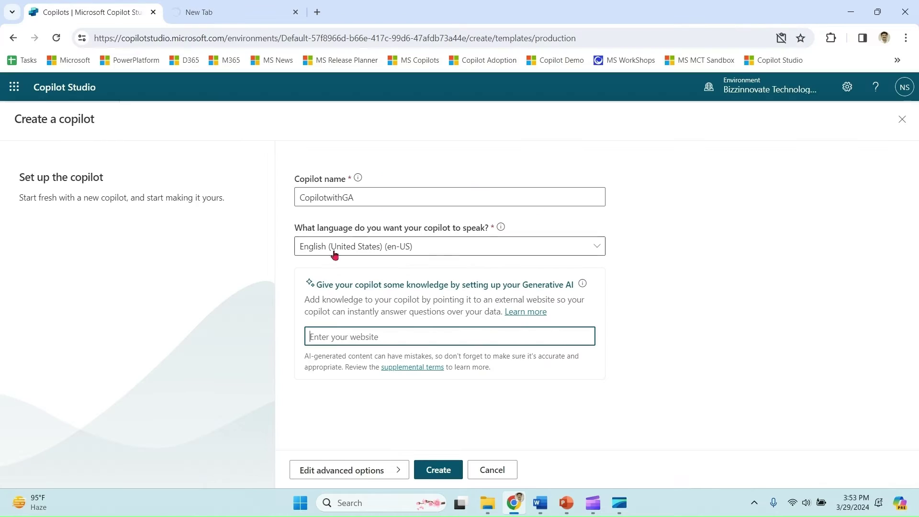
text(https://bizzinnovate.com/)
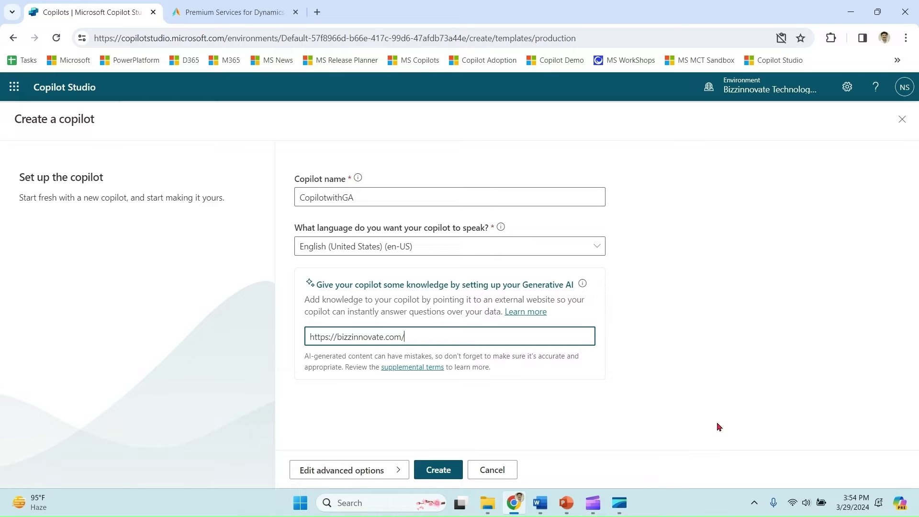
click(438, 470)
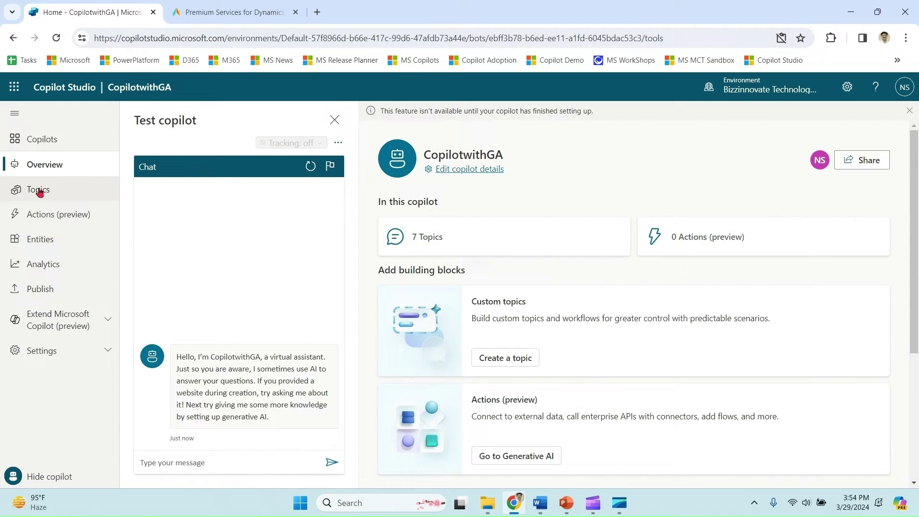
Step: Open CopilotwithGA's Topics page once setup finishes
click(38, 189)
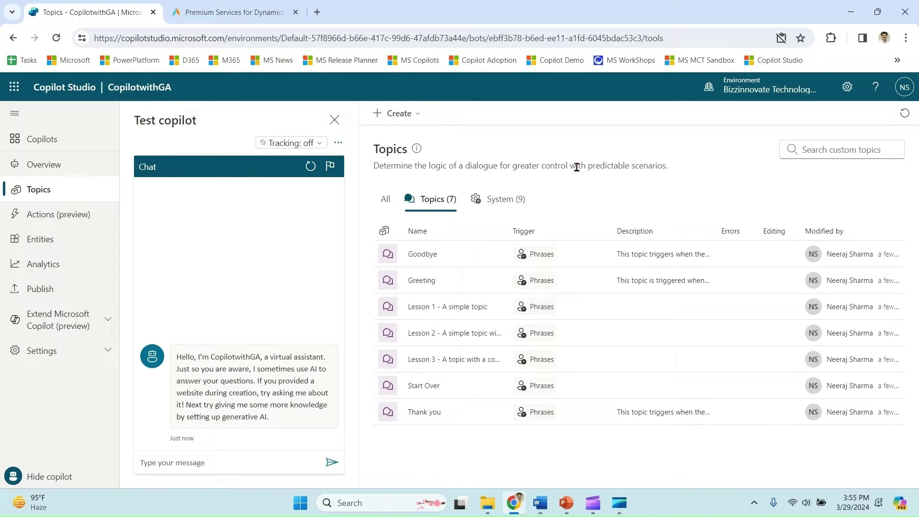
click(104, 353)
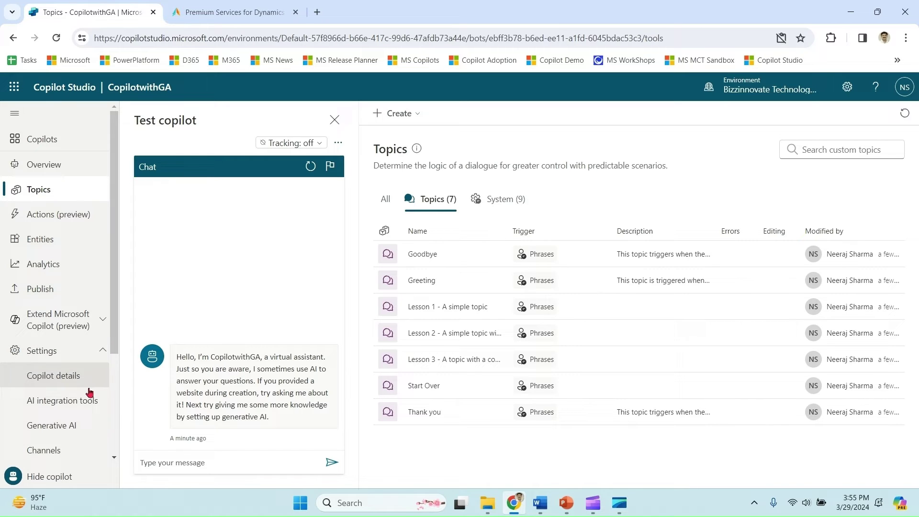
click(59, 431)
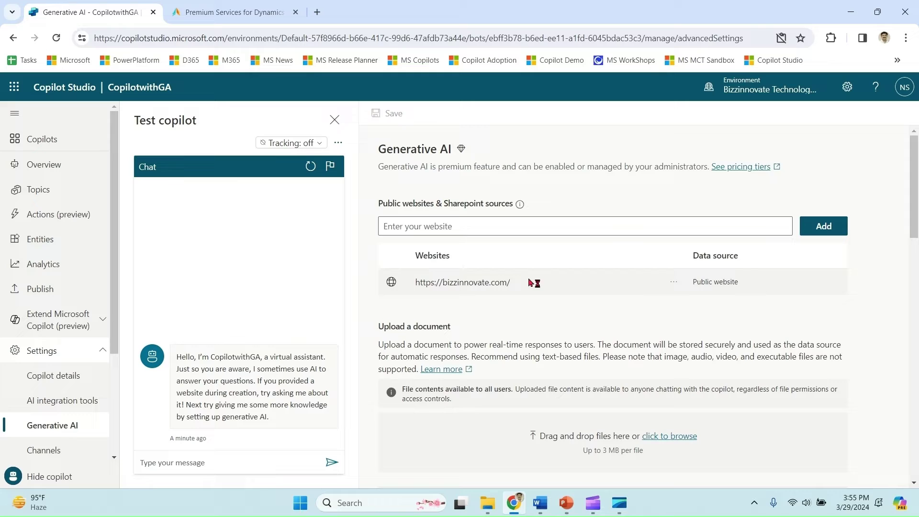
drag(508, 286, 410, 295)
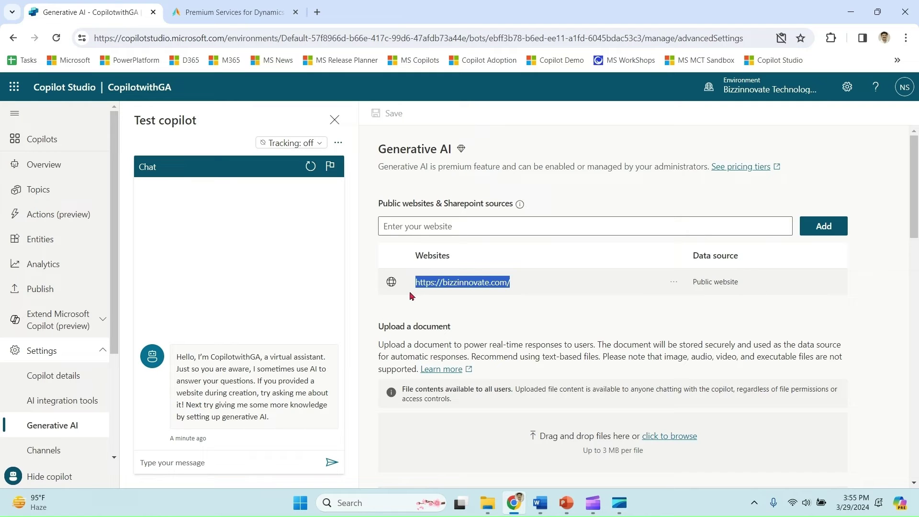
click(491, 309)
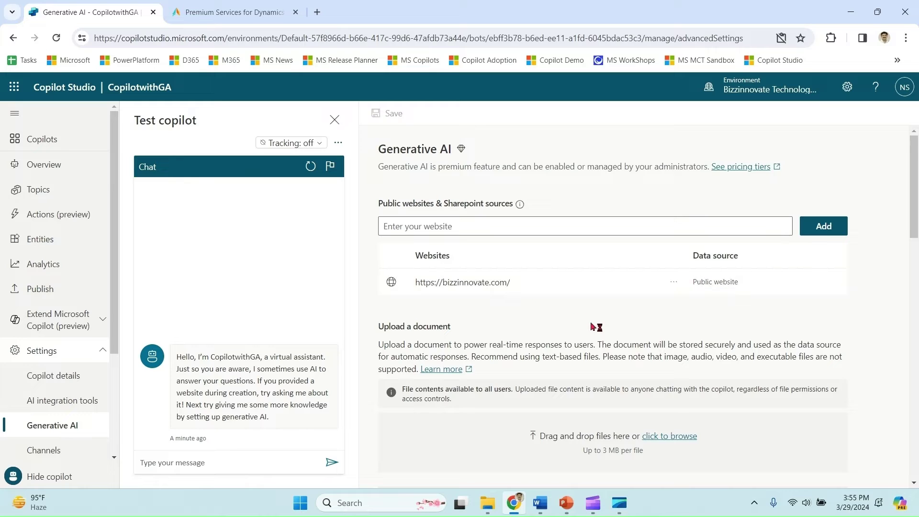
click(722, 226)
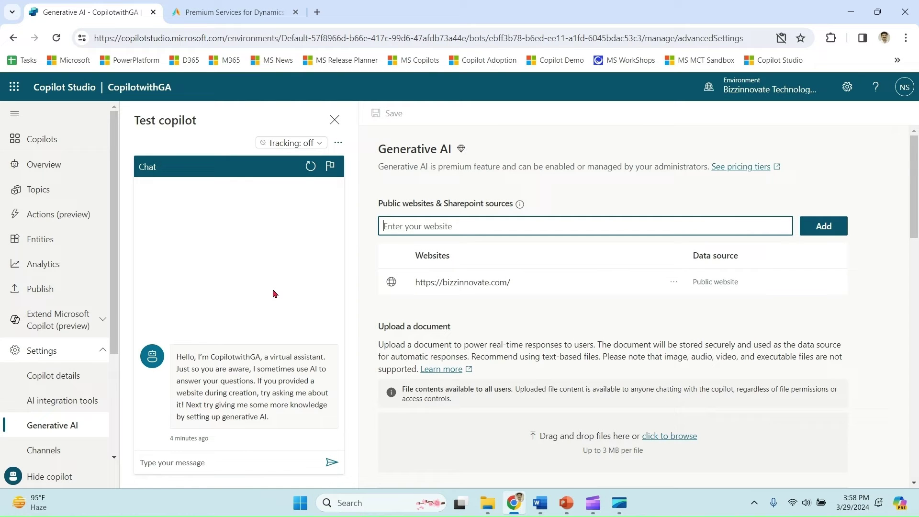
Step: With tracking on, ask 'opening hours', answer Yes, and give a two-star rating
click(312, 144)
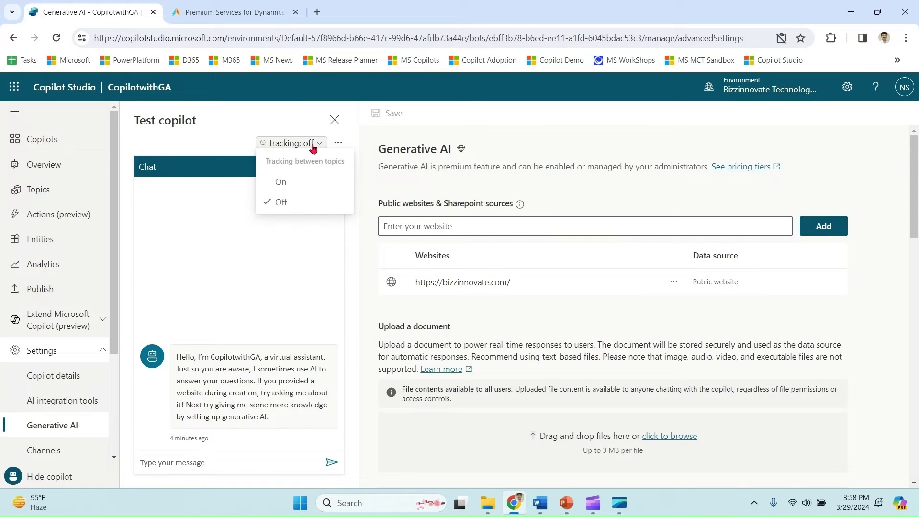
click(288, 185)
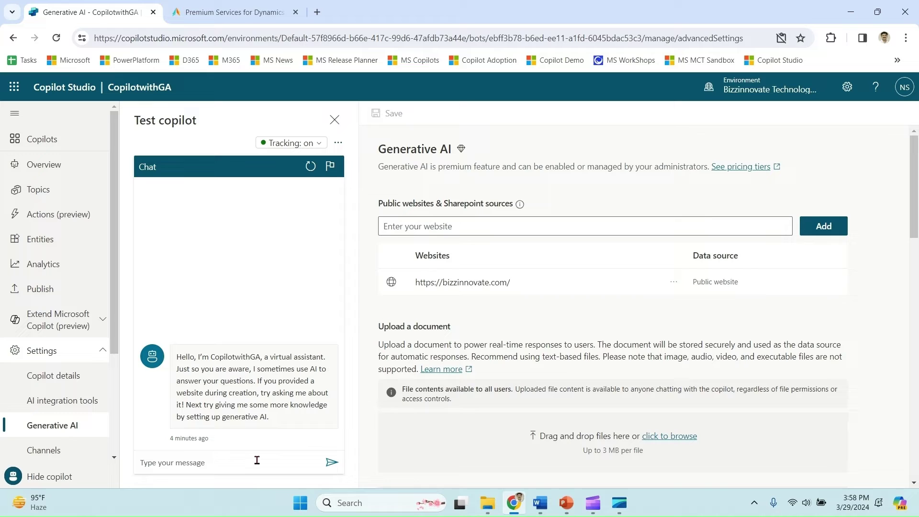
click(257, 461)
text(opening hours)
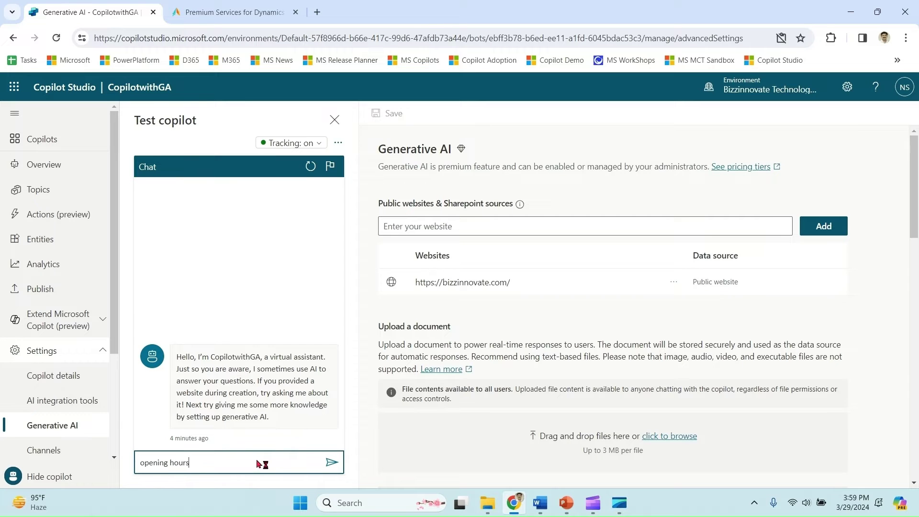
key(Return)
click(153, 432)
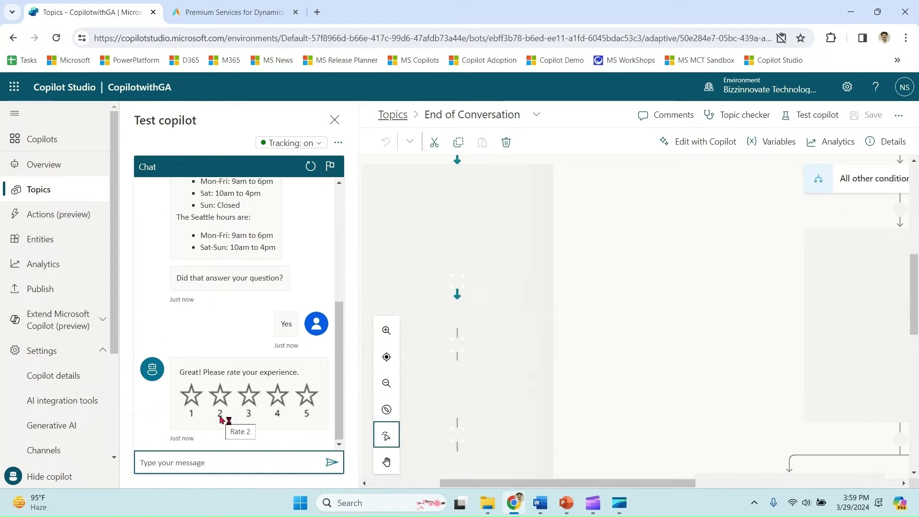
click(306, 397)
click(252, 465)
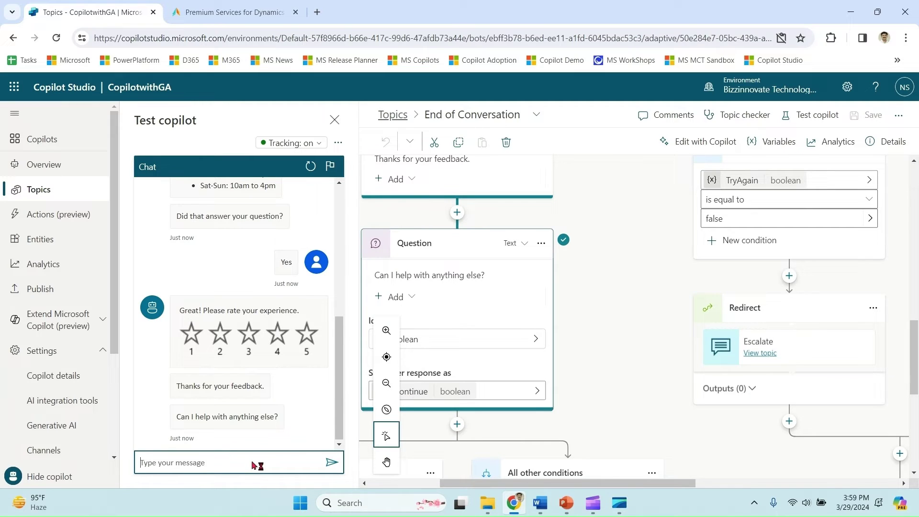
Step: Restart the test chat and ask 'do you offer dynamics 365 sales training?'
click(311, 167)
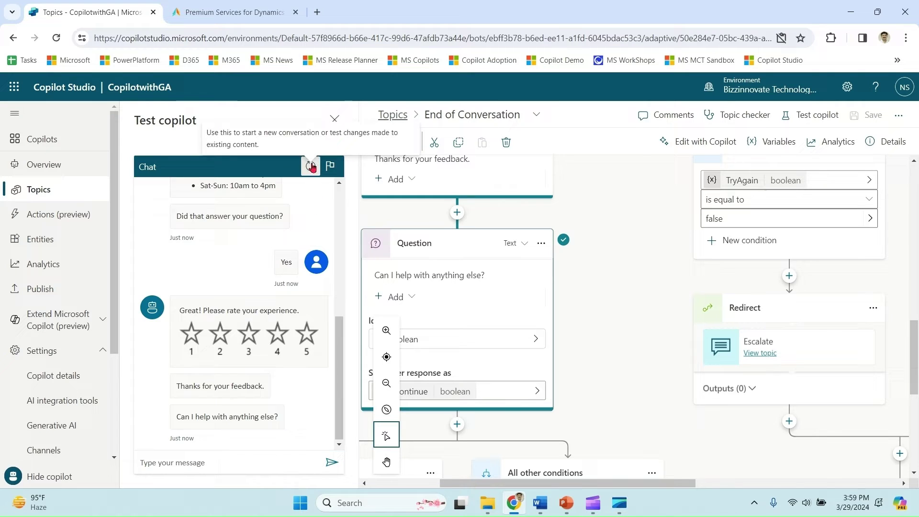
click(237, 463)
text(do you offer dynamics)
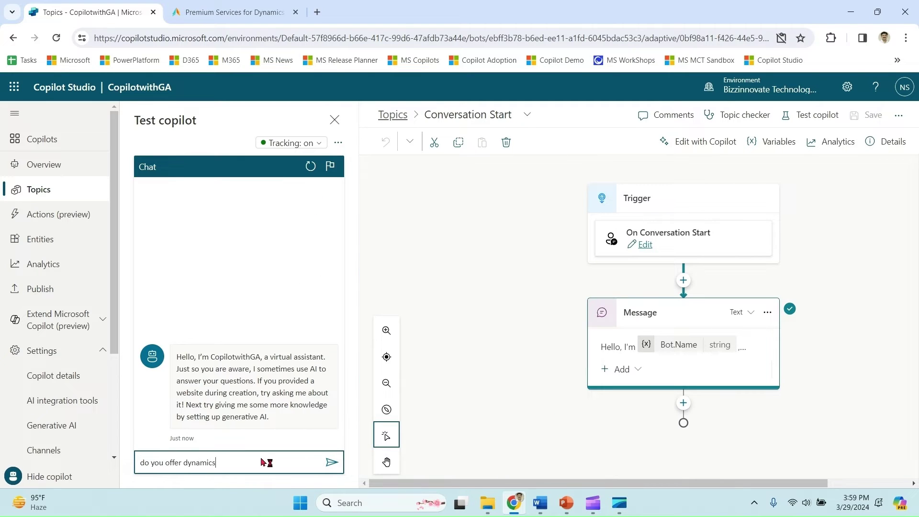
text( 365 sales training?)
key(Return)
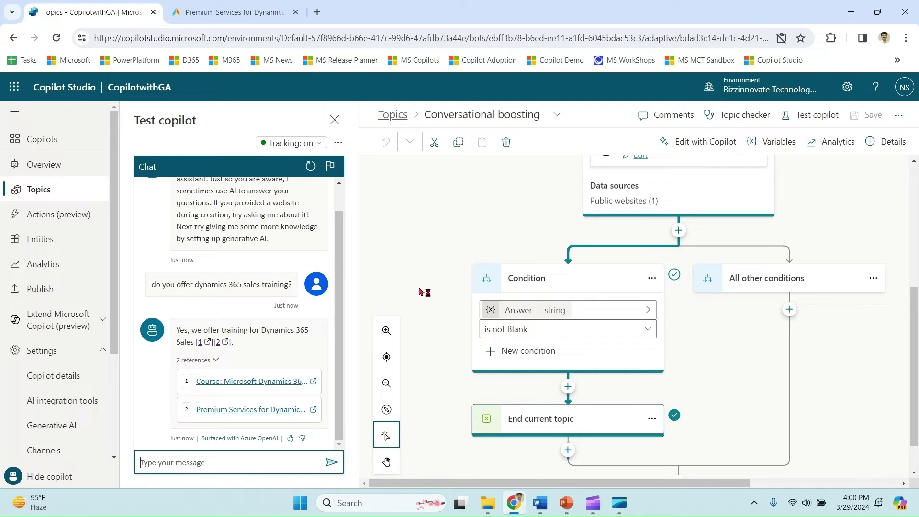
Step: Switch off generative-answer boosting, restart the test chat, and resend the sales training question
click(51, 427)
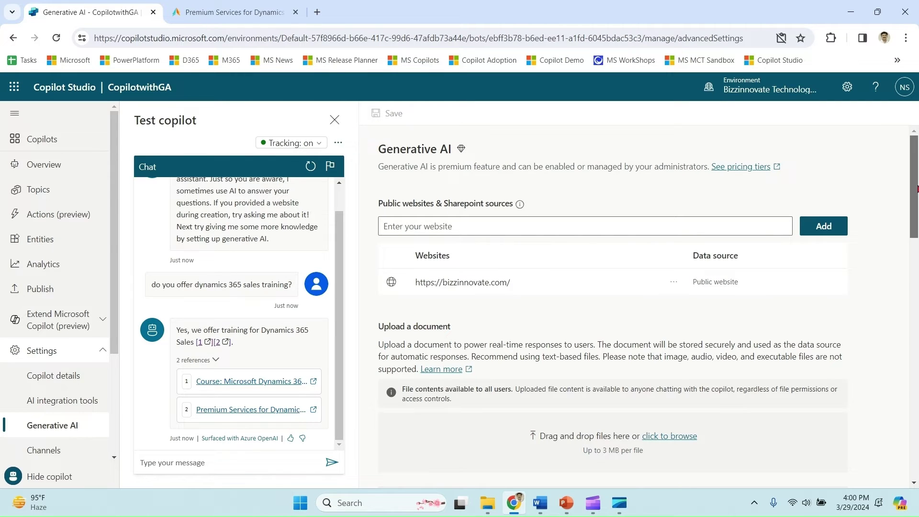
drag(915, 190, 914, 429)
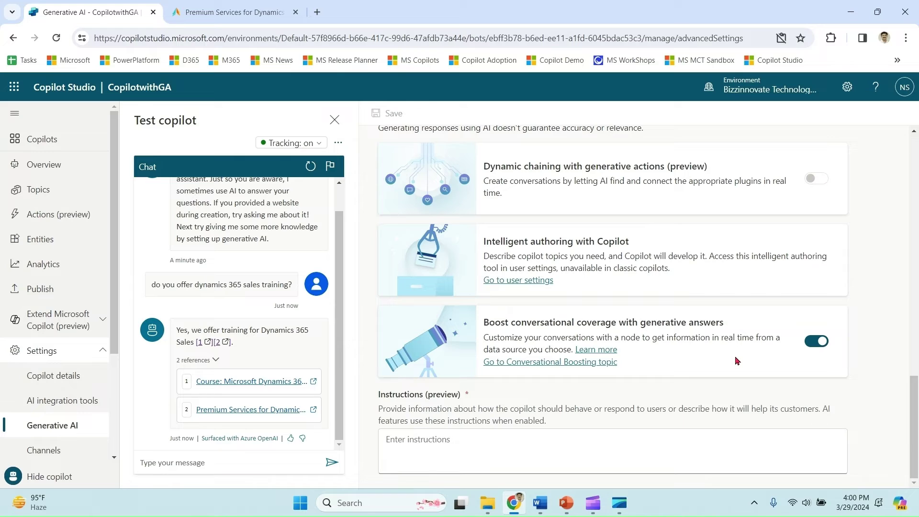
click(814, 343)
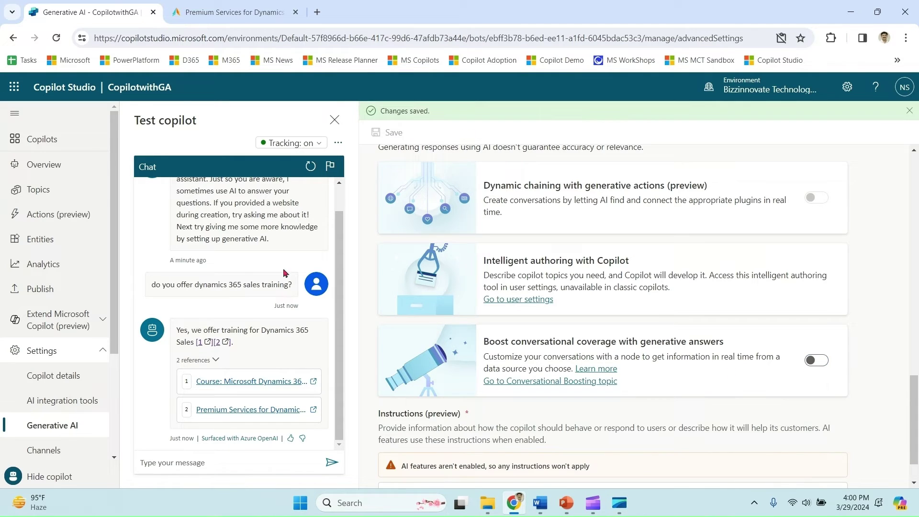
click(284, 280)
click(236, 462)
text(do you offer dynamics 365 sales training?)
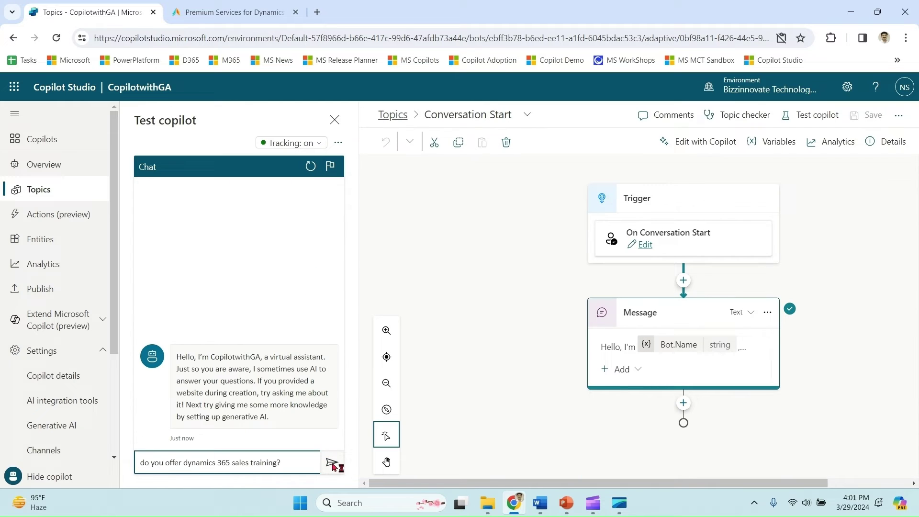
click(333, 464)
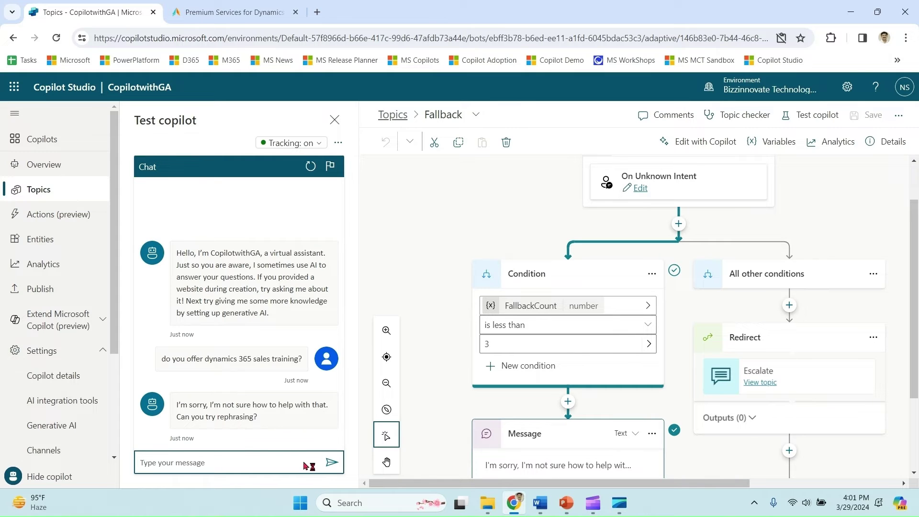
Step: Re-enable conversational boosting, save the Generative AI settings, and resend the sales training question
click(67, 426)
scroll(808, 346, down, 10)
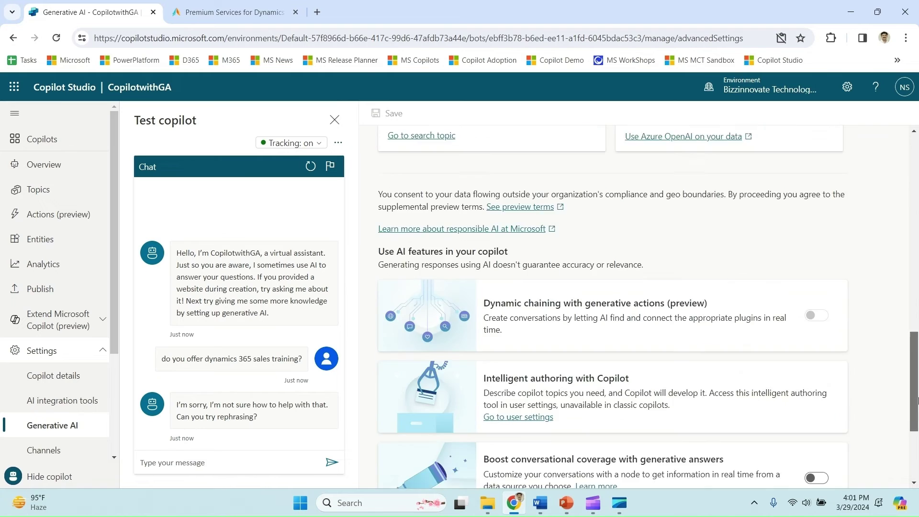
click(819, 307)
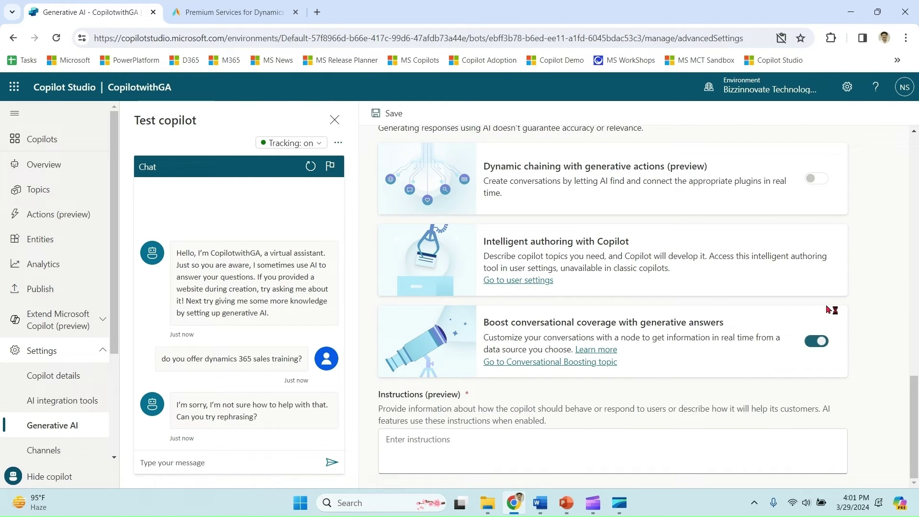
drag(917, 410, 917, 180)
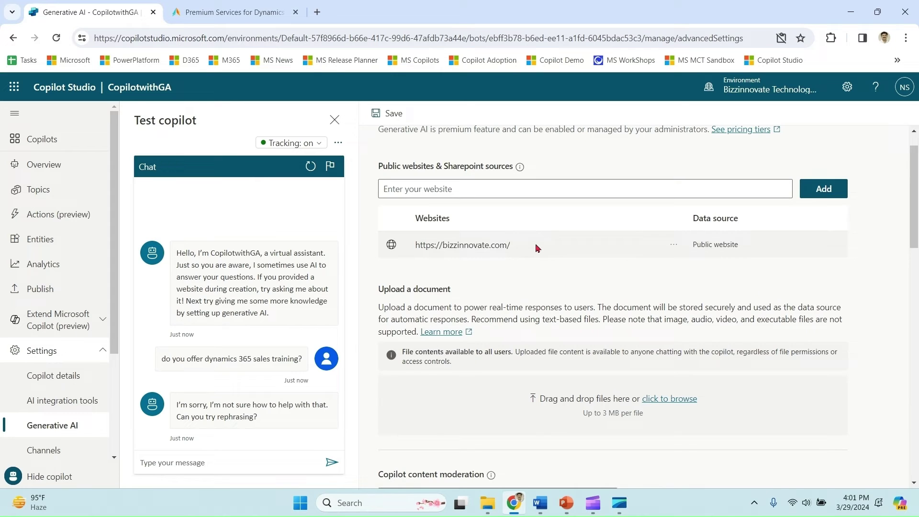
click(394, 114)
click(273, 462)
text(do you offer dynamics 365 sales training?)
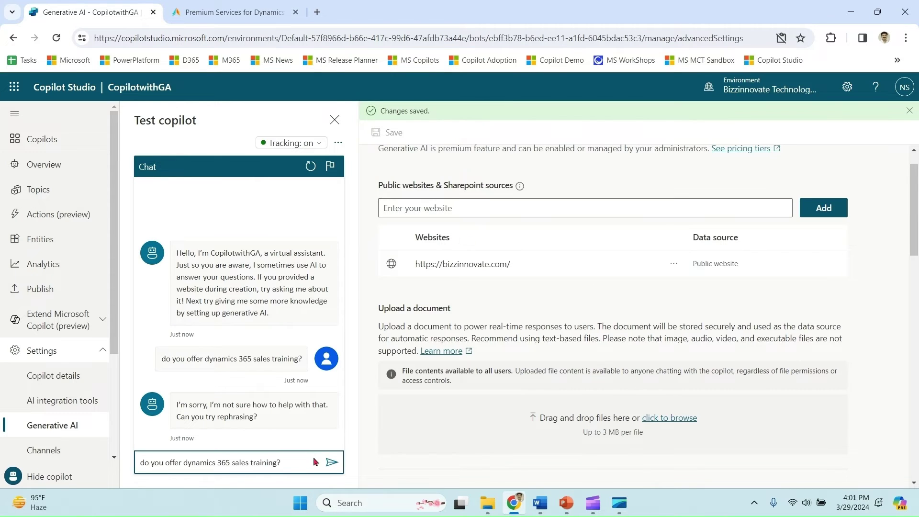
click(331, 462)
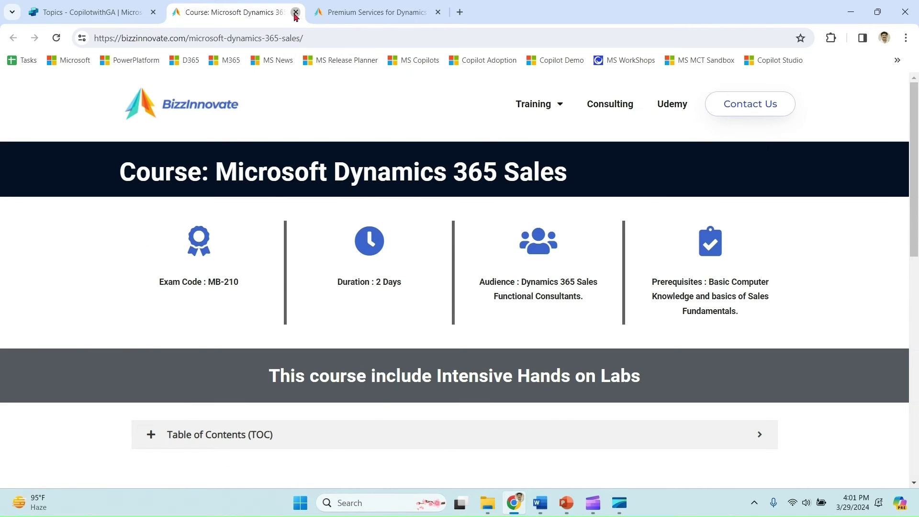
Step: Close the 'Course: Microsoft Dynamics 365 Sales' browser tab
click(294, 13)
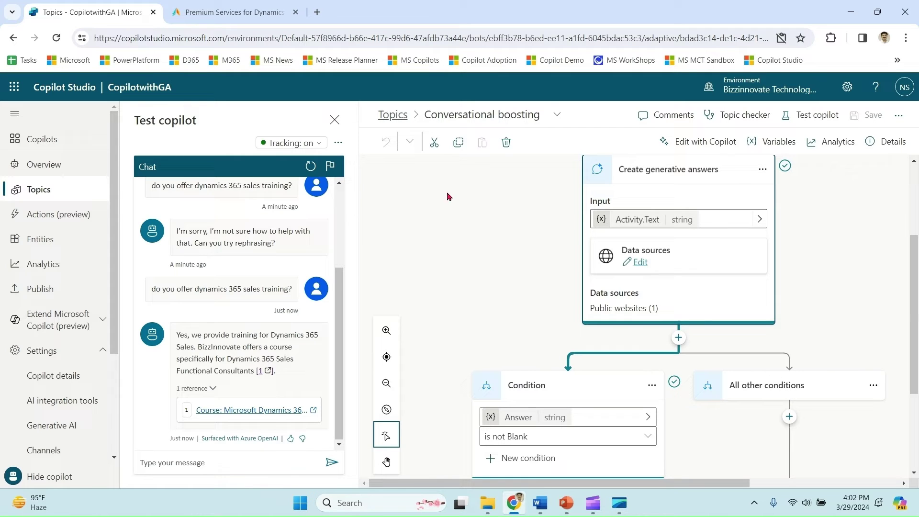
click(427, 115)
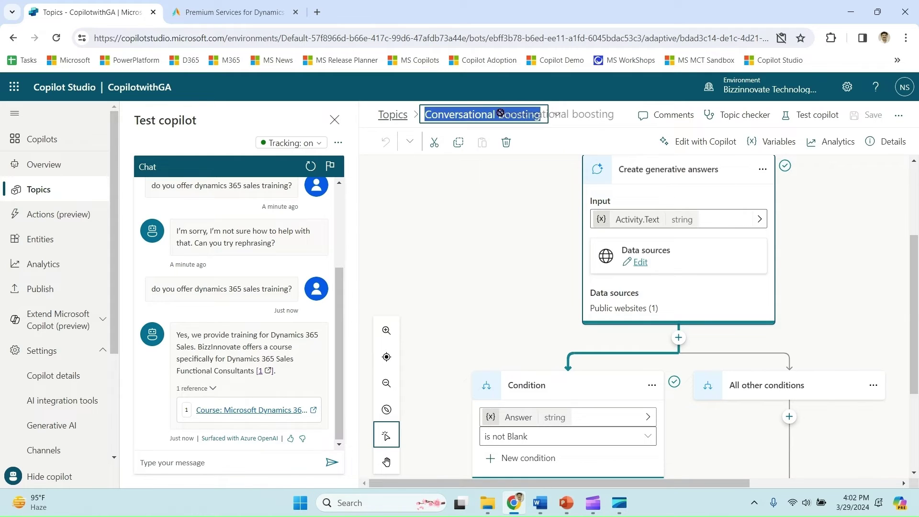
click(467, 225)
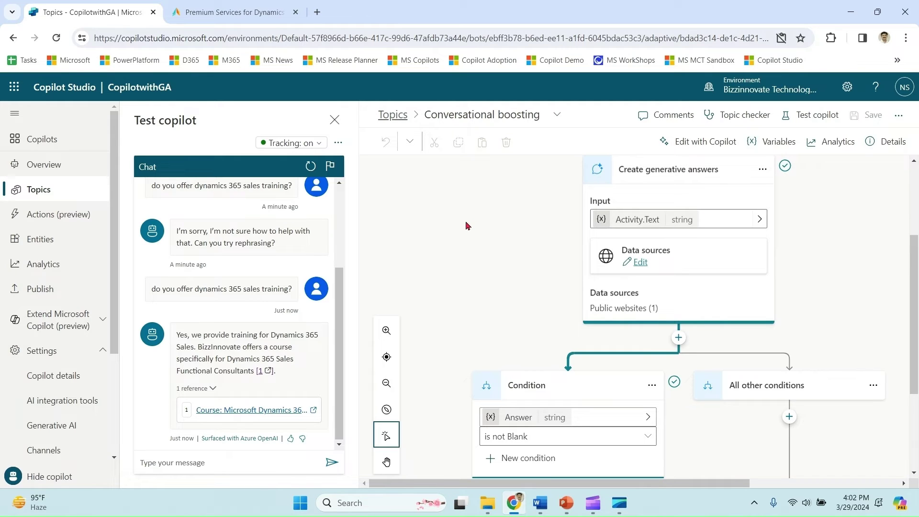
drag(917, 326, 916, 307)
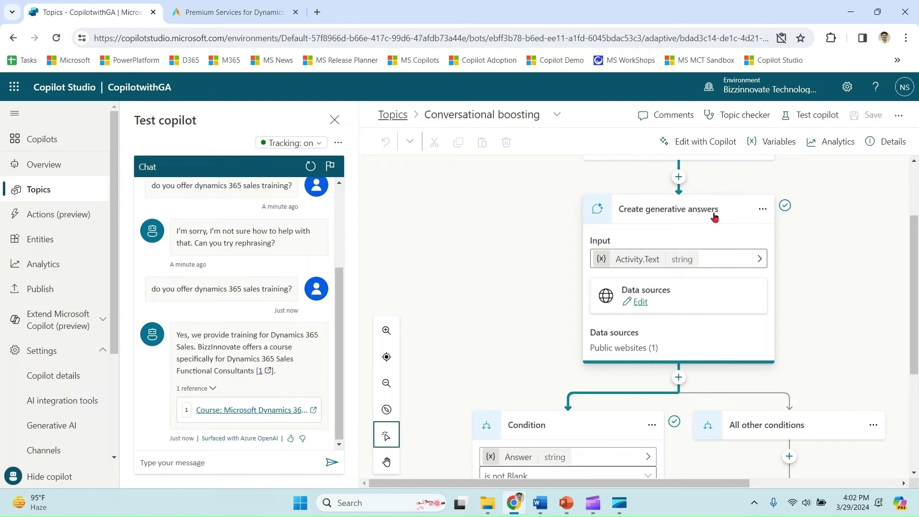
drag(914, 270, 914, 267)
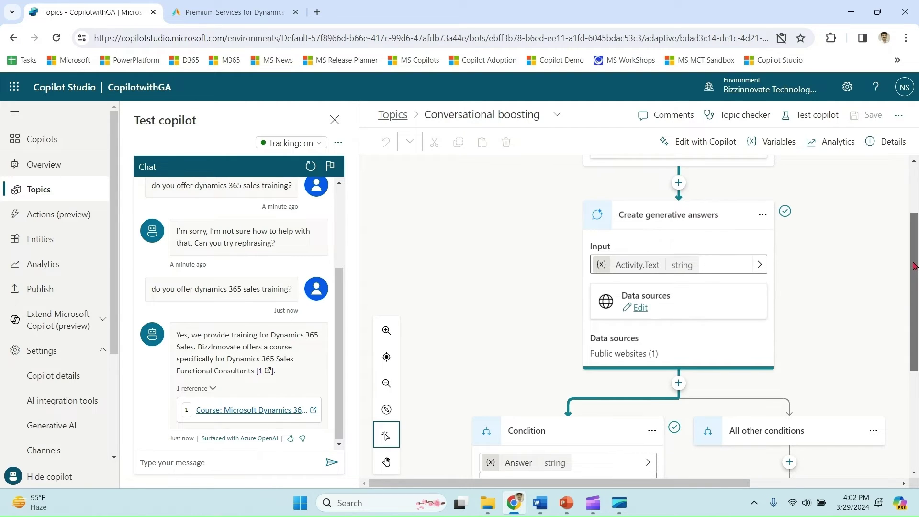
click(640, 308)
scroll(813, 302, down, 2)
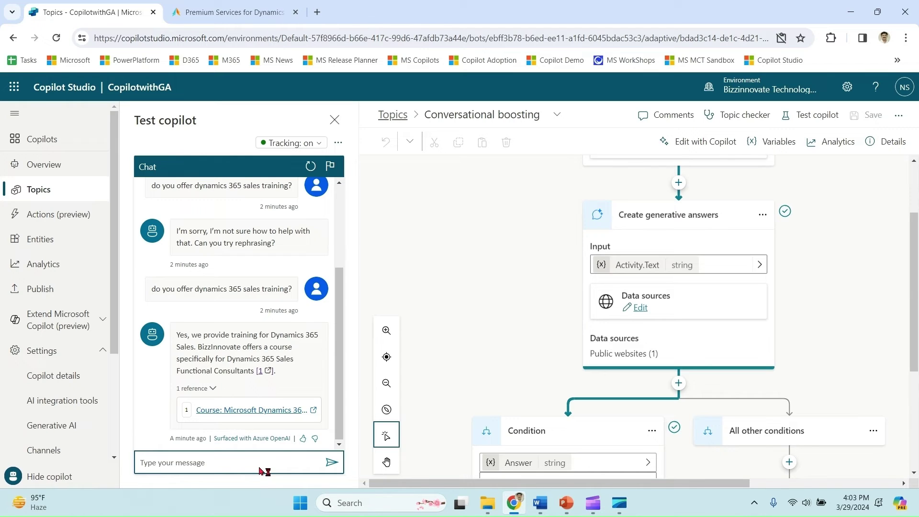
text(is team)
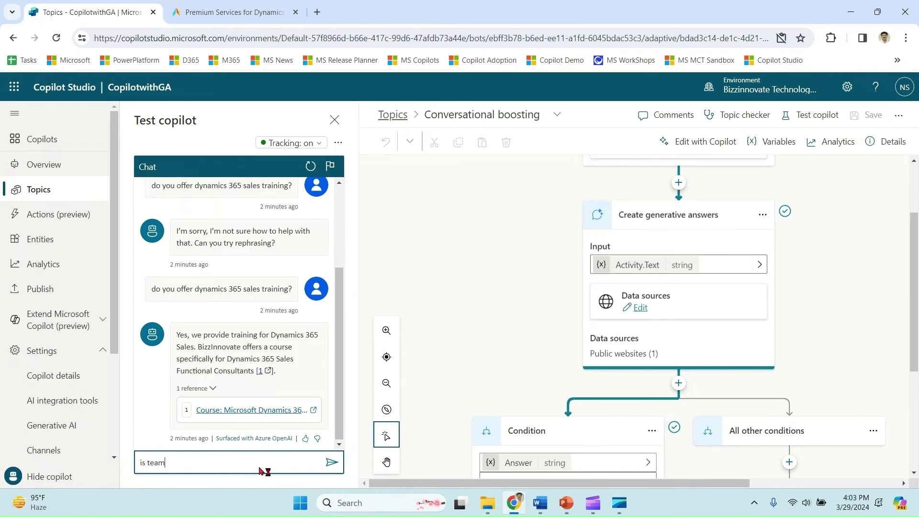
Step: Correct the typo and send 'is tea hot ?' in the test chat
key(BackSpace)
key(BackSpace)
text(hot )
text(?)
key(Return)
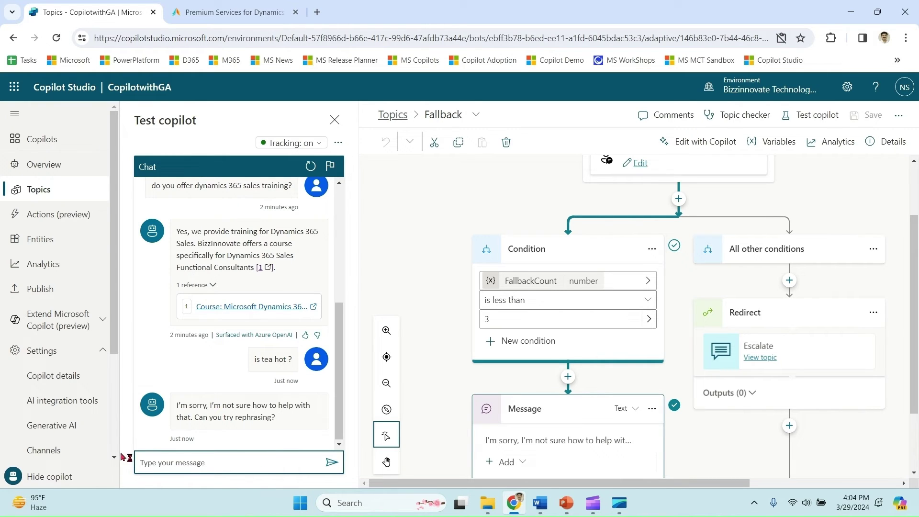
Step: Check the bizzinnovate.com source in Generative AI settings, then go to the Topics page
click(54, 428)
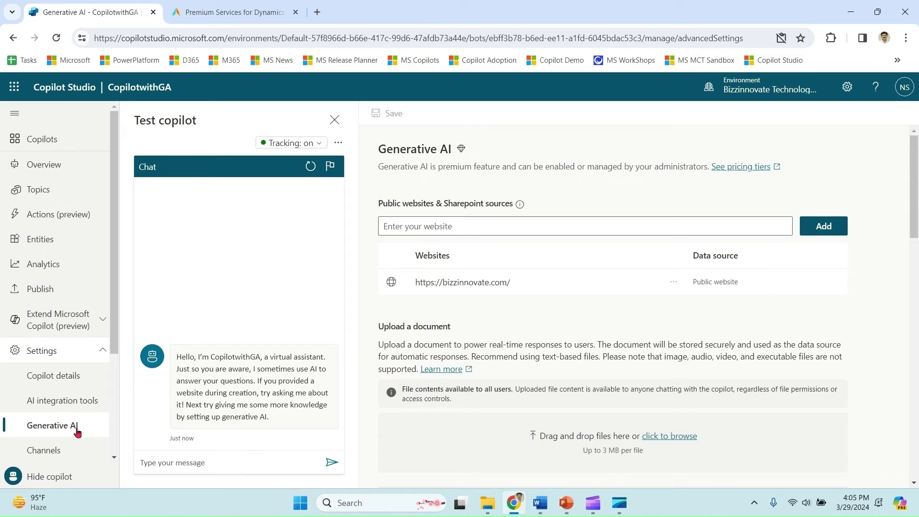
click(50, 196)
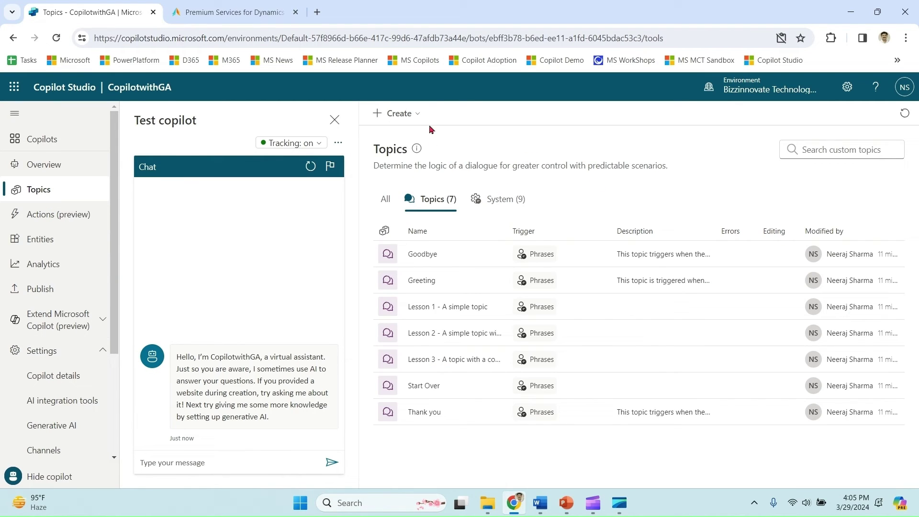
Step: Create a new blank topic named Simpletopic
click(421, 115)
click(535, 138)
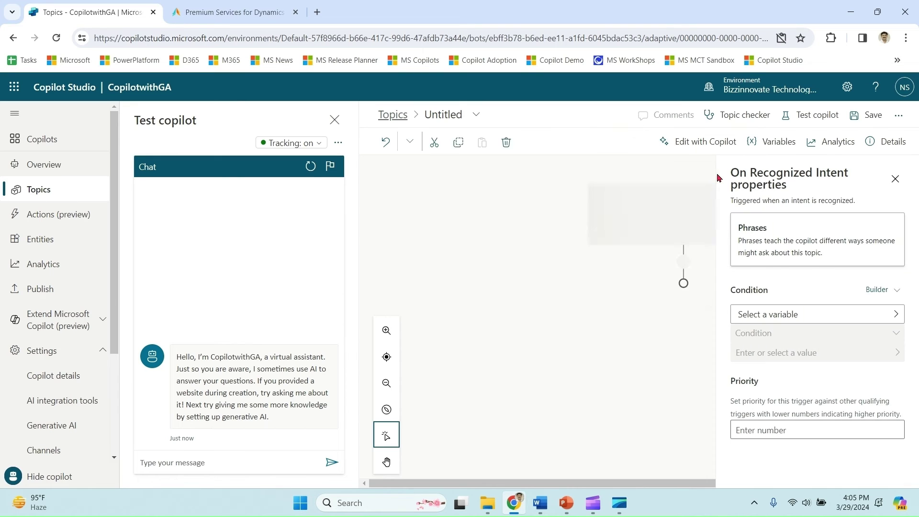
click(449, 114)
text(Simple)
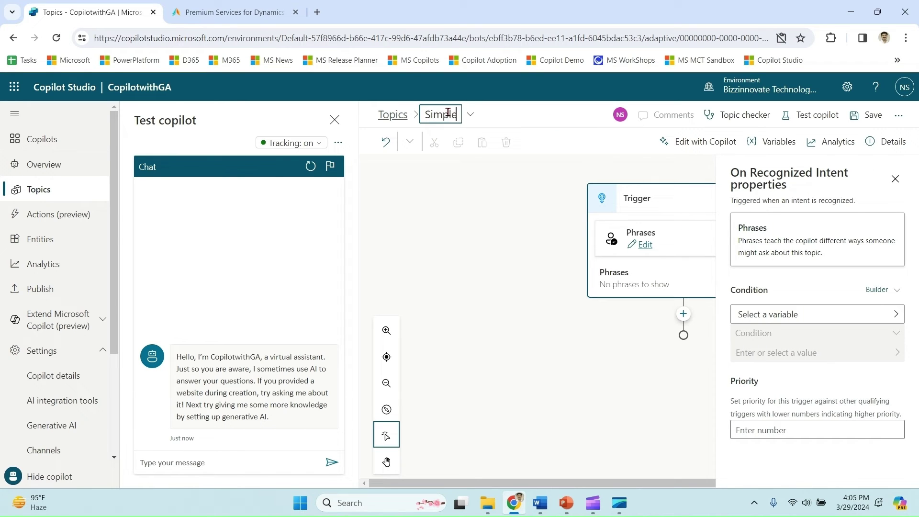
text(topic)
click(895, 179)
Step: Add 'Code' and 'Visual studio' as the topic's trigger phrases
click(645, 245)
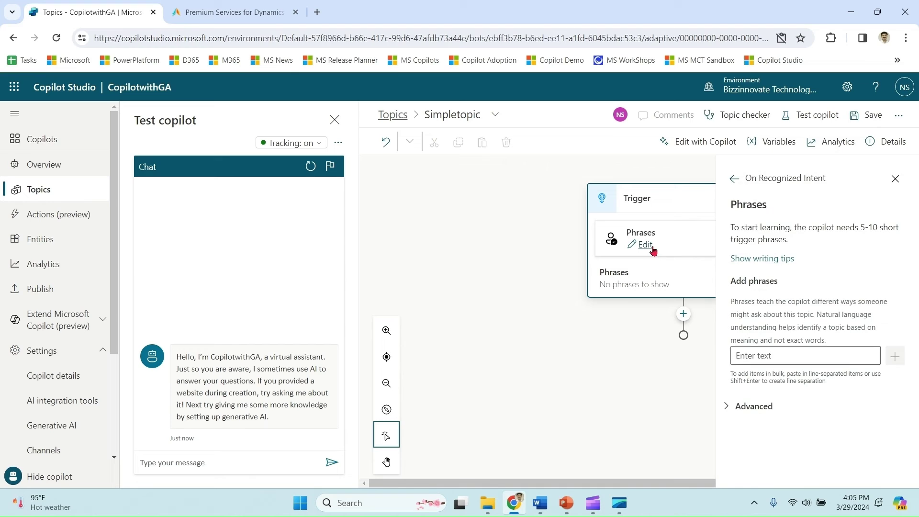
click(772, 354)
text(Code)
key(Return)
text(Visual studio)
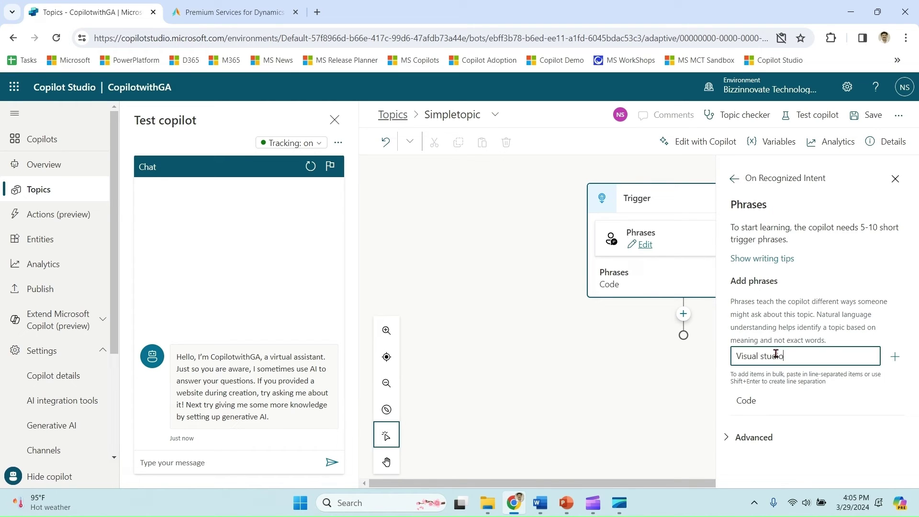
key(Return)
key(Escape)
Step: Add a 'What you want ?' question capturing the entire response, then a generative answers node
click(684, 325)
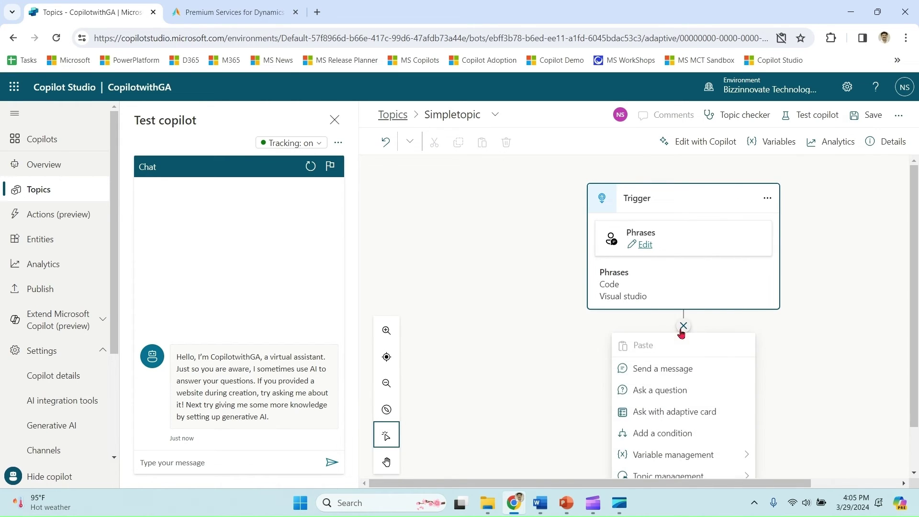
click(675, 337)
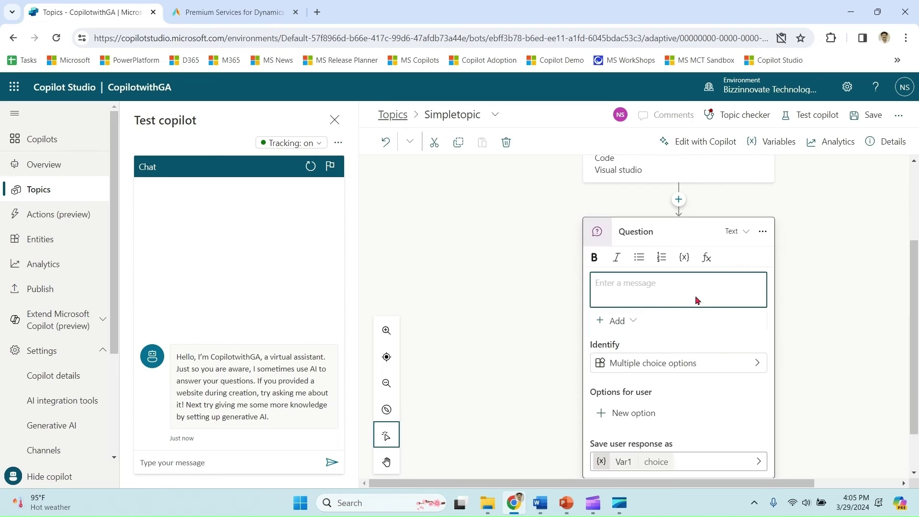
text(What you want ?)
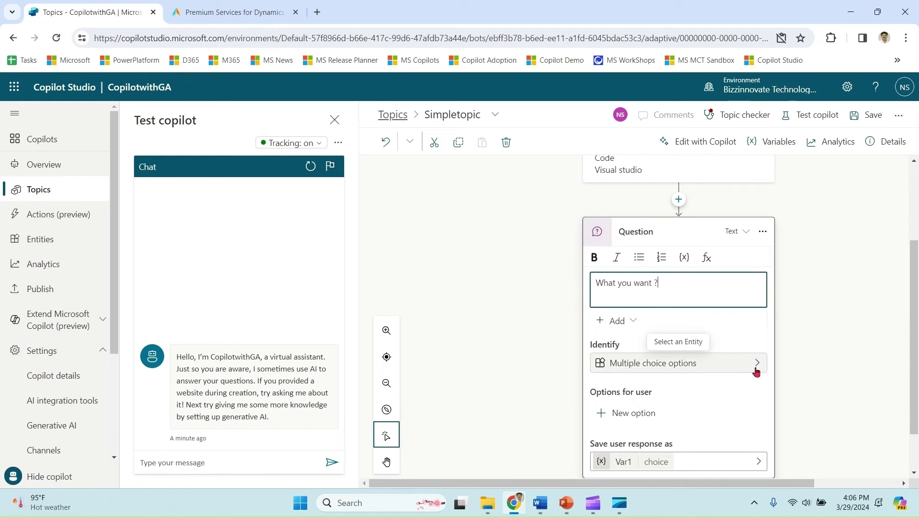
click(759, 369)
click(677, 328)
click(497, 390)
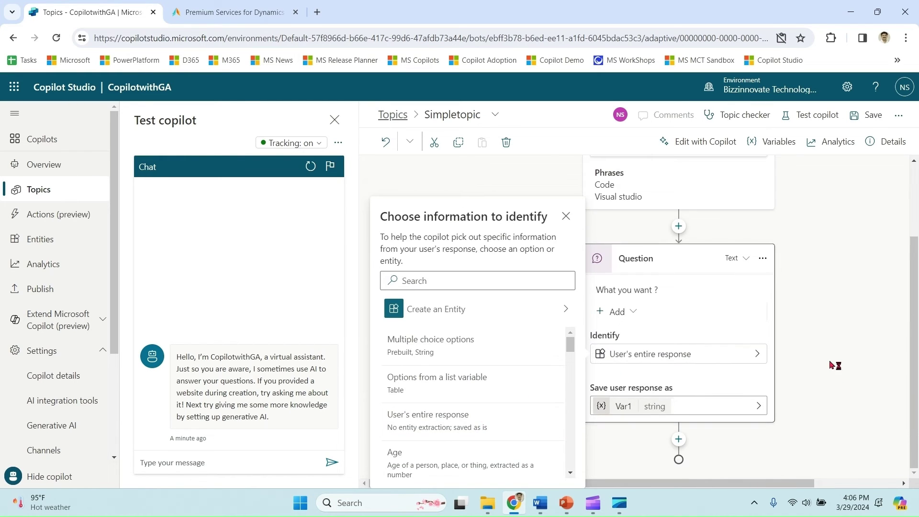
click(678, 439)
mouse_move(646, 468)
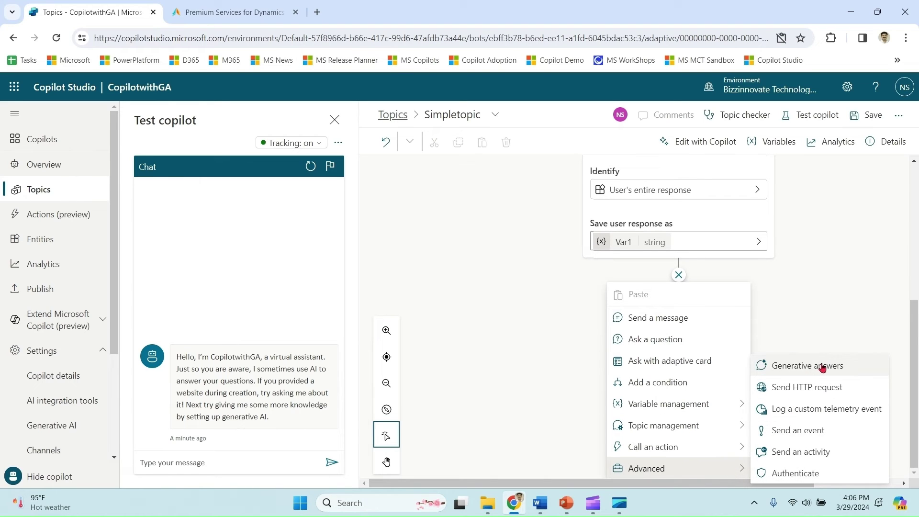
click(822, 368)
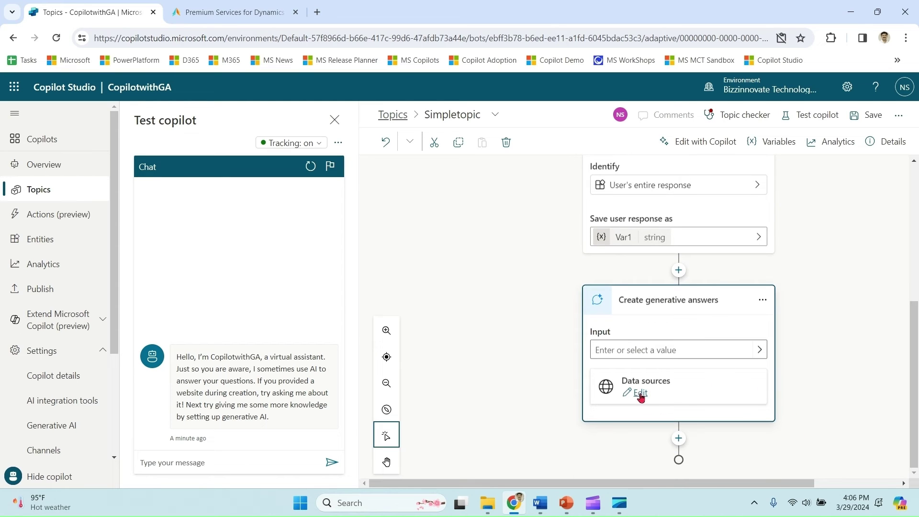
Step: Load the Visual Studio website in a new tab and copy its address
click(639, 393)
click(317, 12)
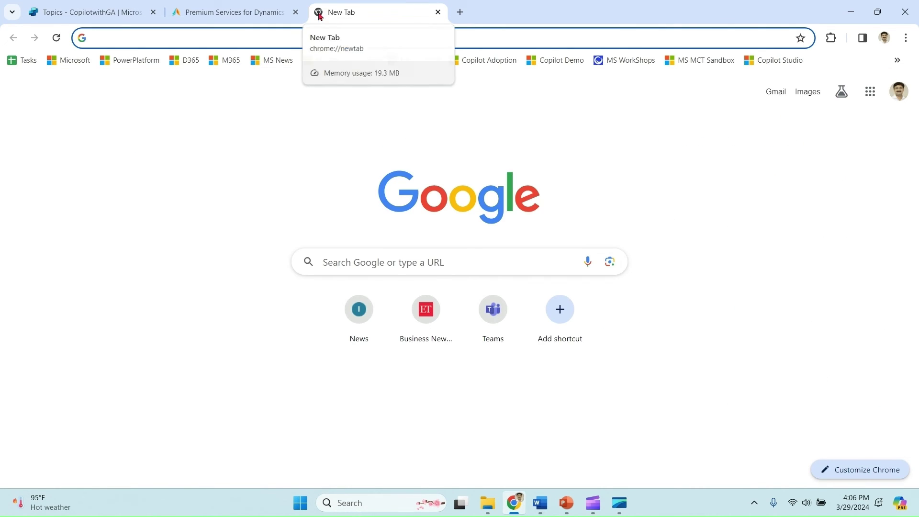
text(visua)
key(Return)
click(292, 38)
click(247, 12)
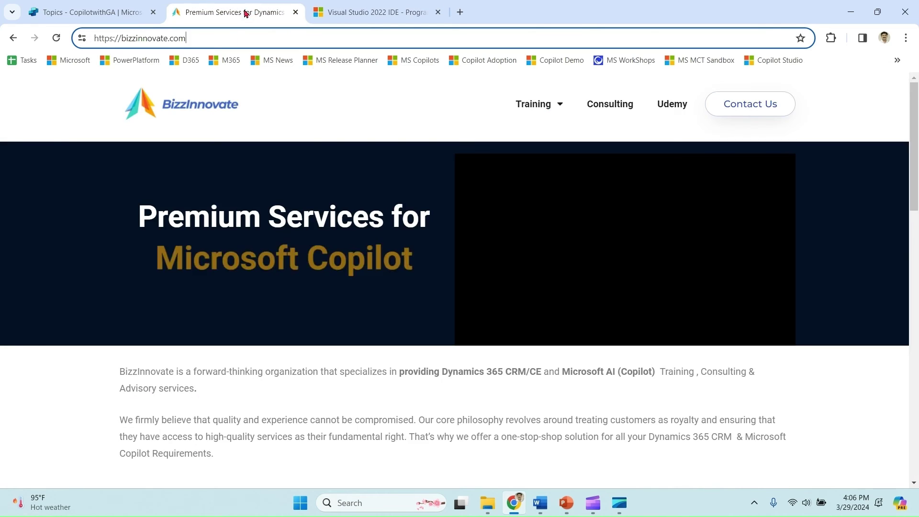
key(ctrl+shift+Tab)
Step: Add the Visual Studio URL as a public website source and set the input to Var1
click(800, 352)
text(https://visualstudio.microsoft.com/vs/)
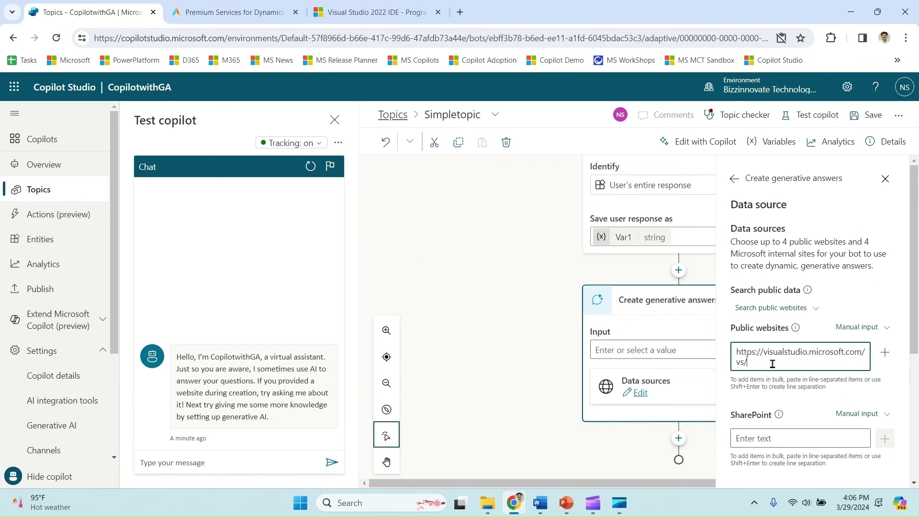
click(885, 353)
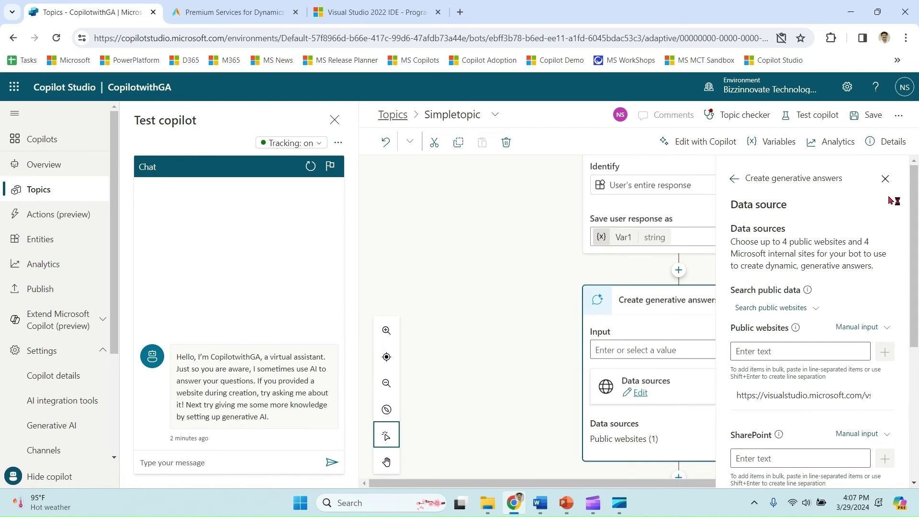
click(758, 351)
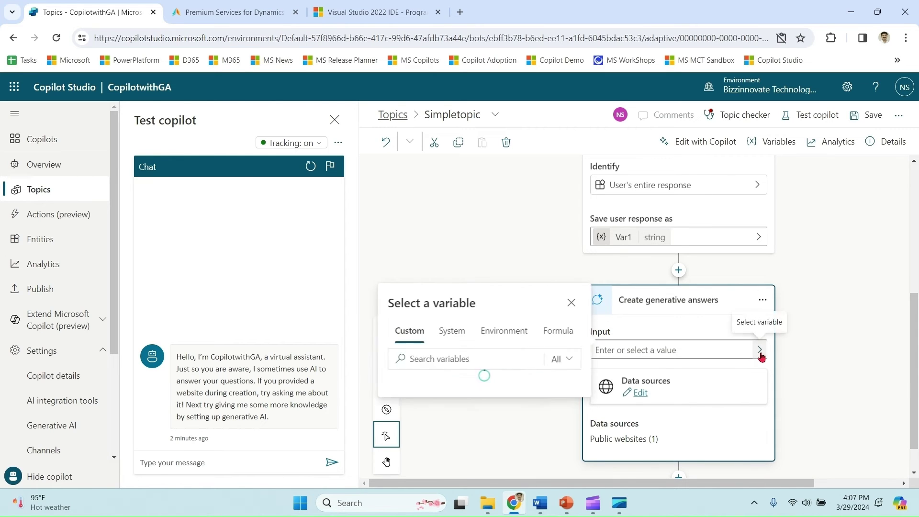
click(504, 393)
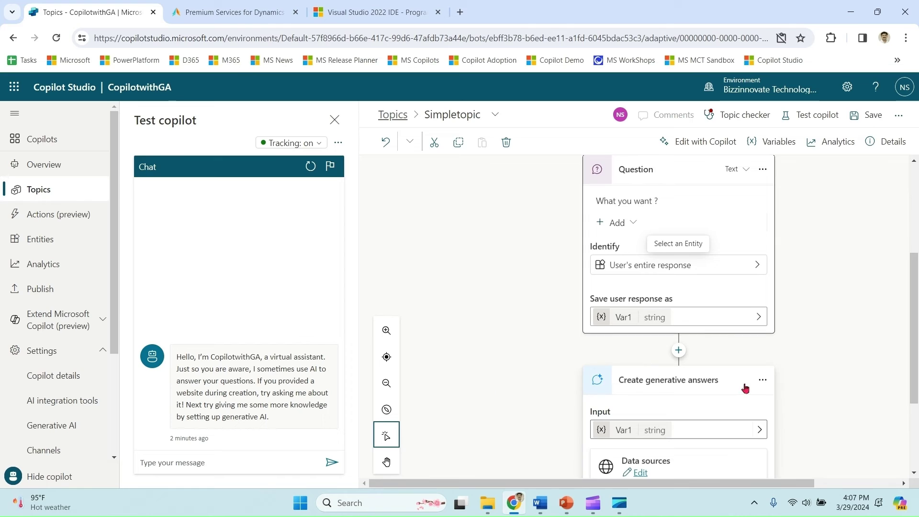
scroll(918, 234, up, 3)
drag(918, 234, 918, 213)
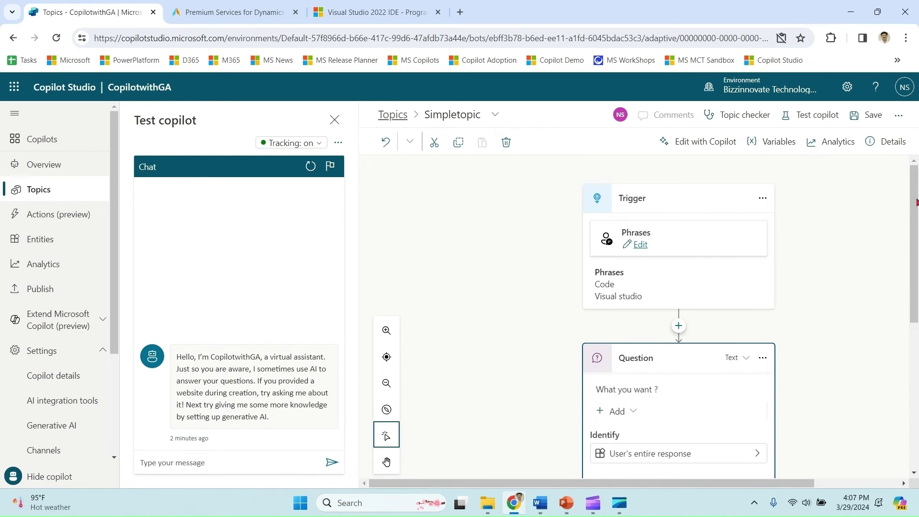
drag(918, 203, 918, 370)
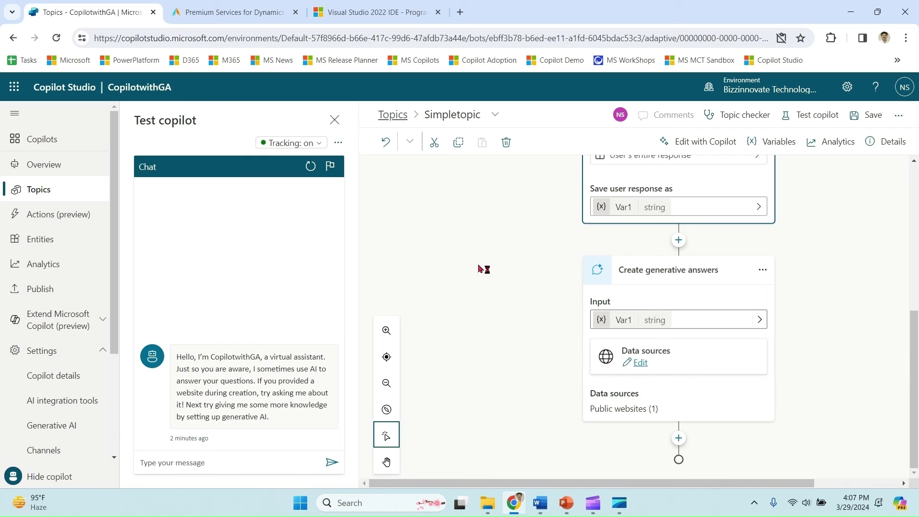
scroll(917, 358, up, 5)
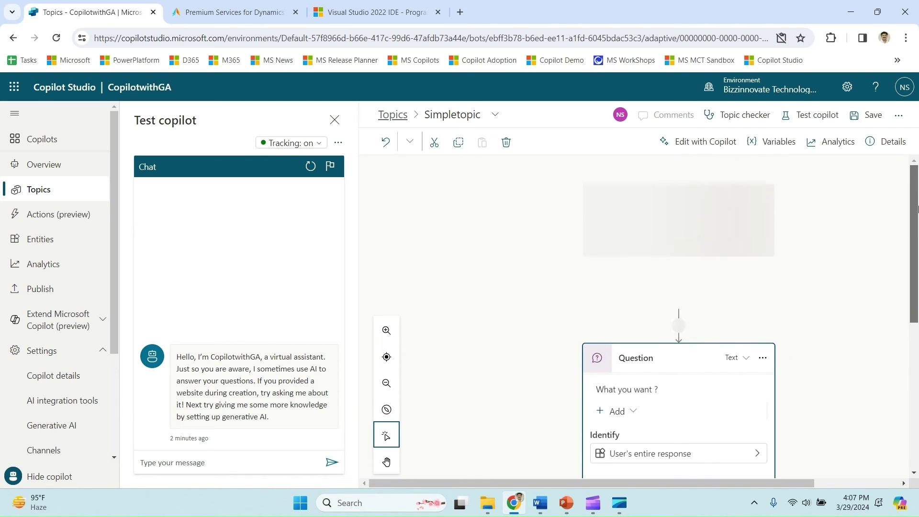
Step: Save Simpletopic from the top of the topic canvas
click(869, 115)
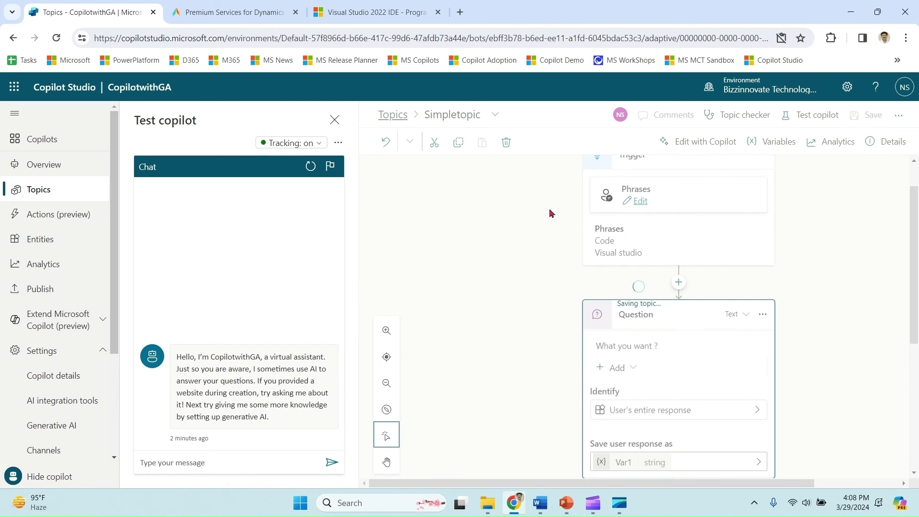
Step: In a restarted test chat, send 'Visual studio' then 'tell me about Github testing'
click(311, 166)
click(239, 465)
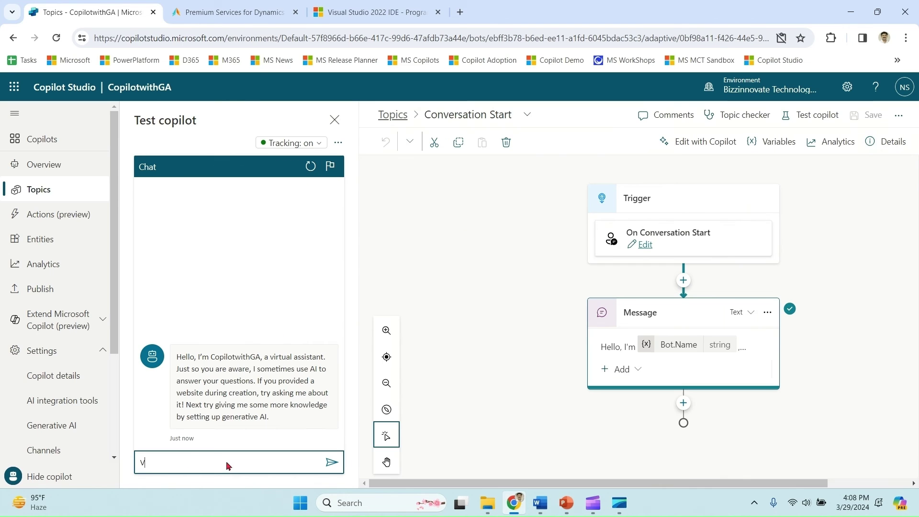
text(Visual studio)
key(Return)
text(te)
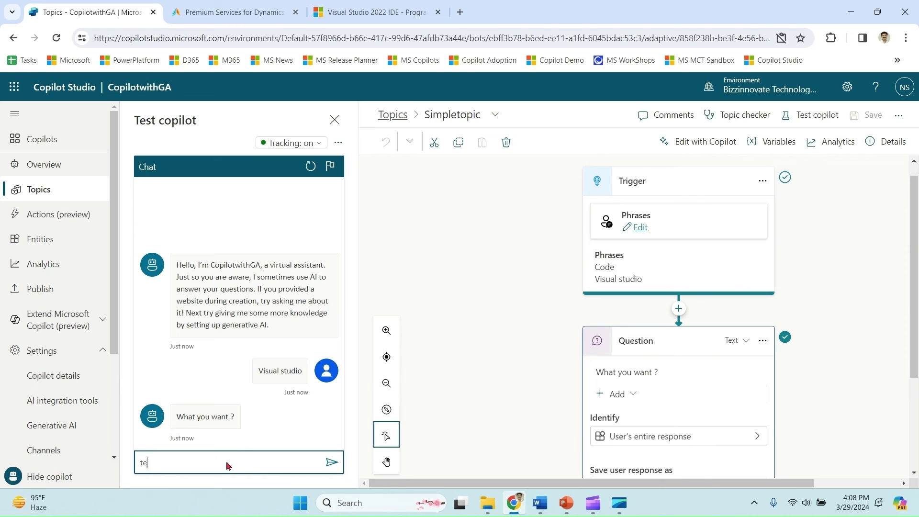
text(ll me about Github testing)
key(Return)
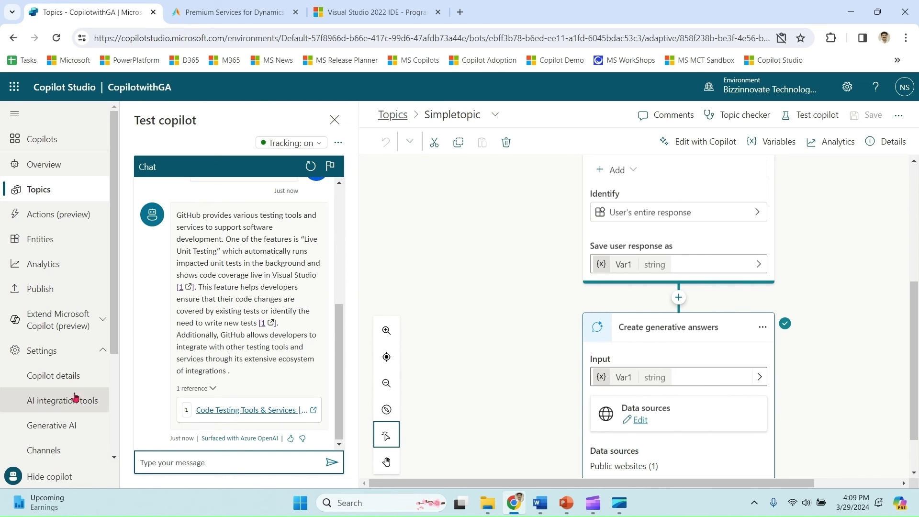
Step: Open the reply's cited Visual Studio Testing tools page, then return to Copilot Studio
click(66, 432)
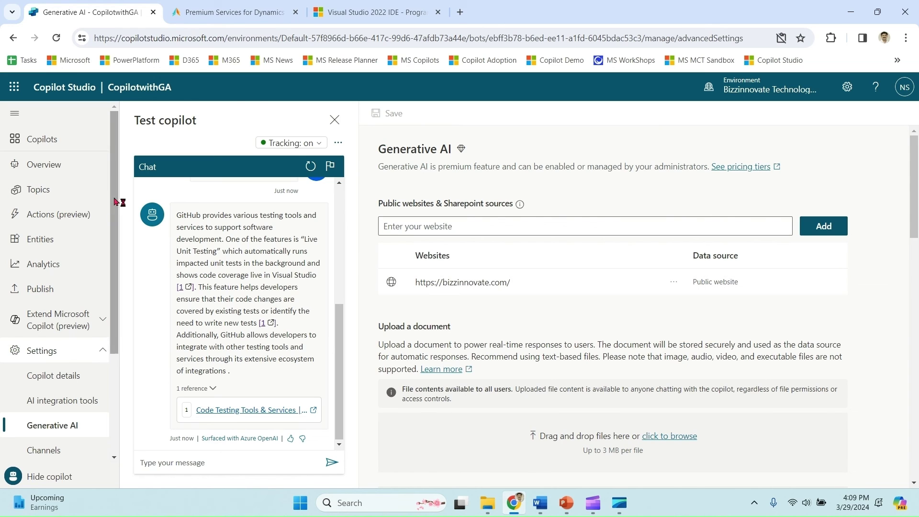
click(339, 370)
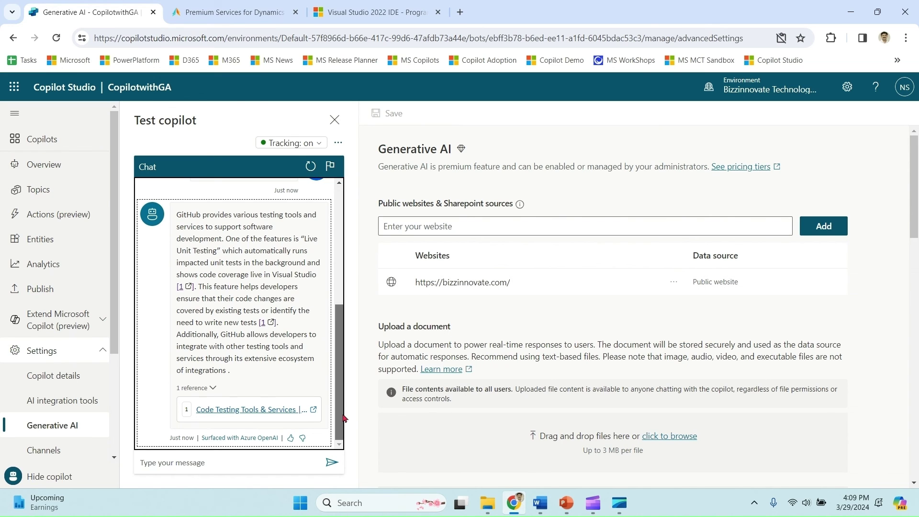
click(266, 411)
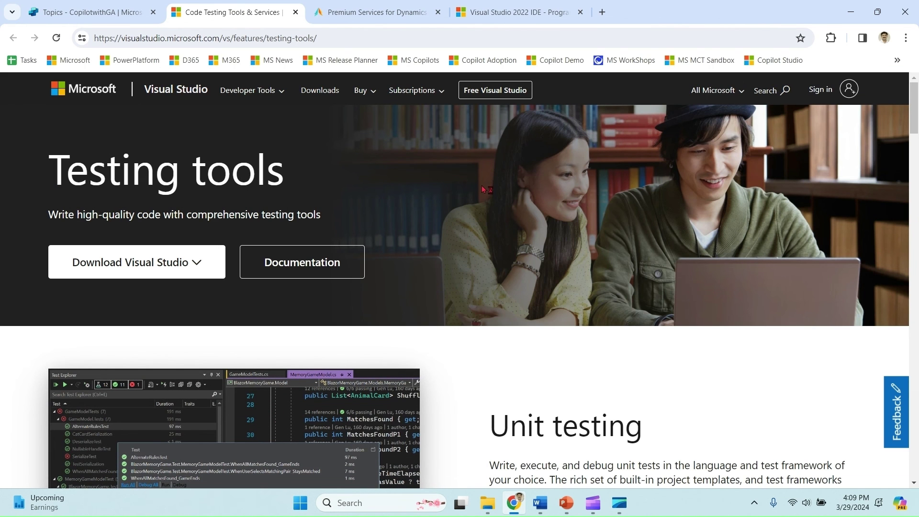
click(99, 13)
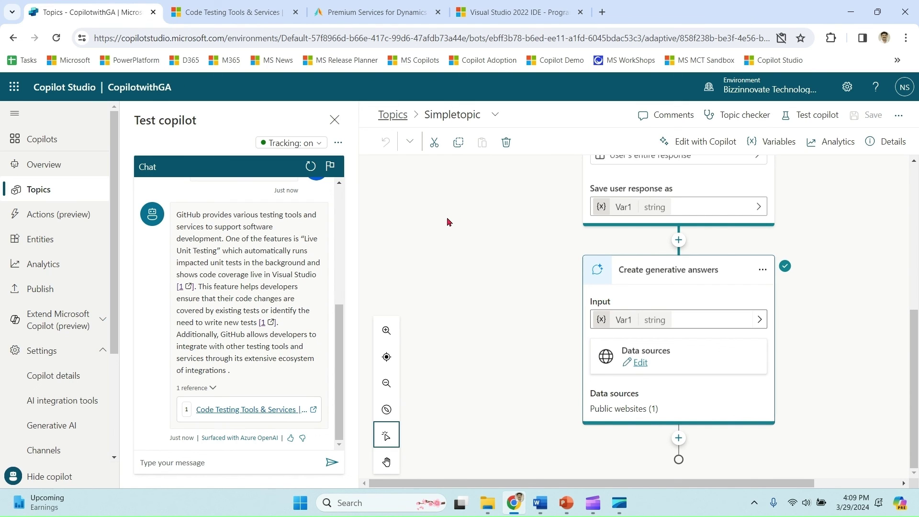